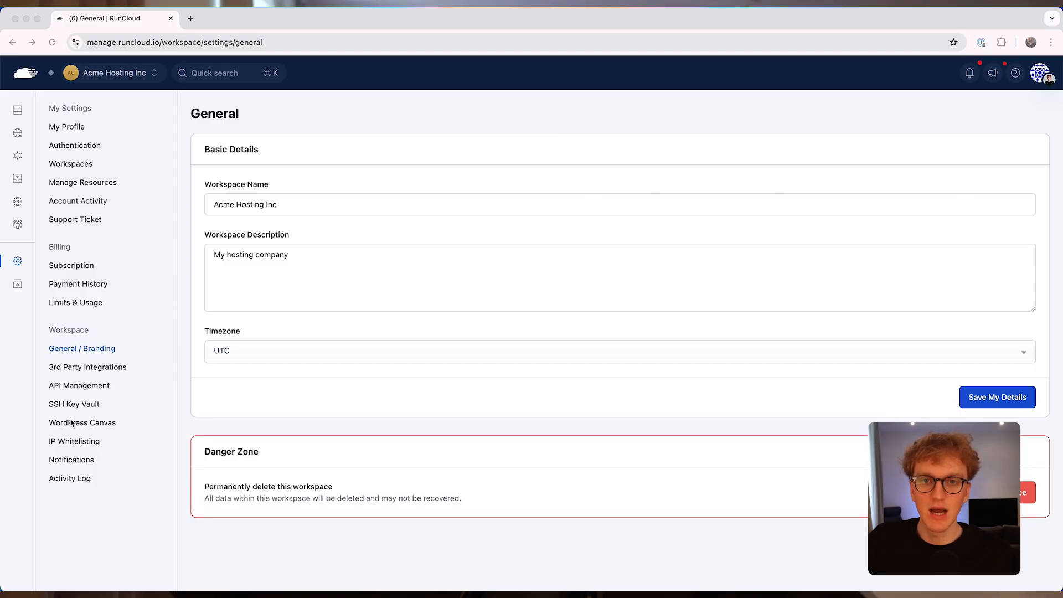
Open the WordPress Canvas page from the Workspace section of the settings sidebar
left_click(34, 425)
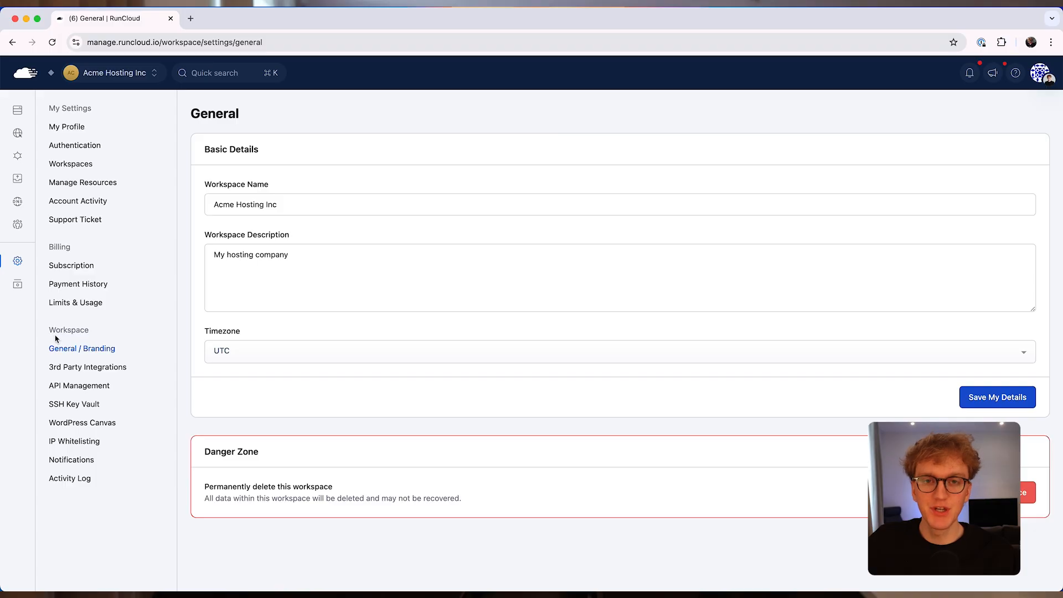
left_click(65, 423)
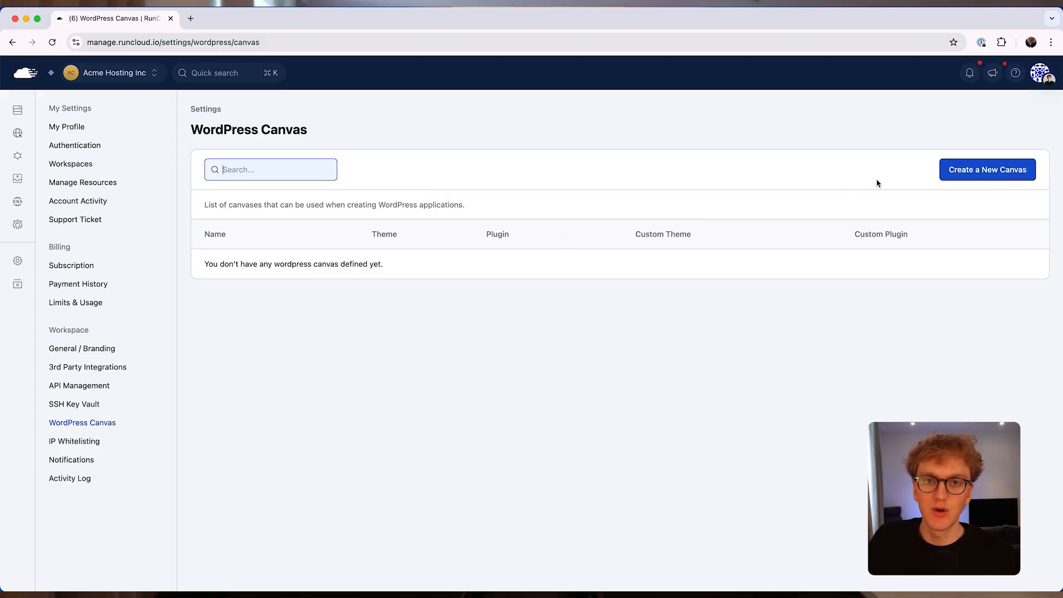
Start a new canvas and put the cursor in its empty Canvas Name field
left_click(960, 171)
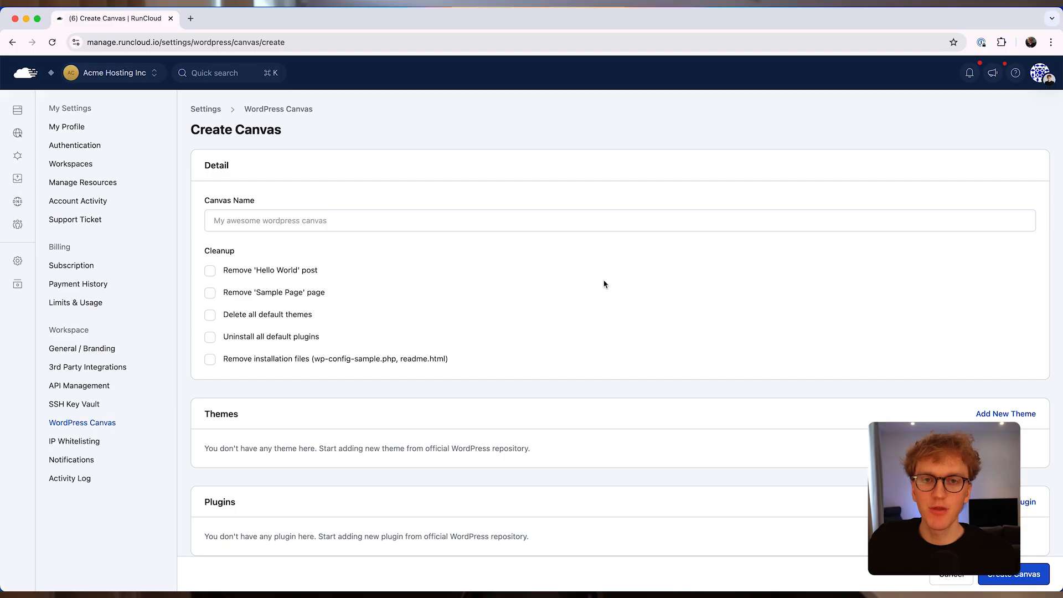
left_click(504, 225)
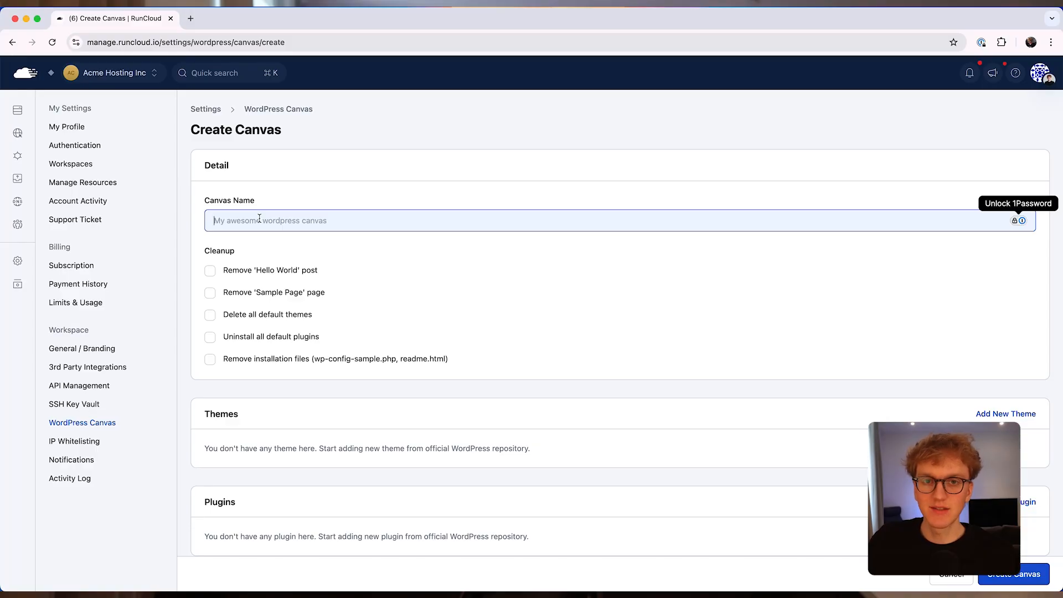
Name the canvas 'Acme Hosting Client Starter' and remove Hello World, Sample Page, default themes/plugins and install files
type("Acme Hosting Client")
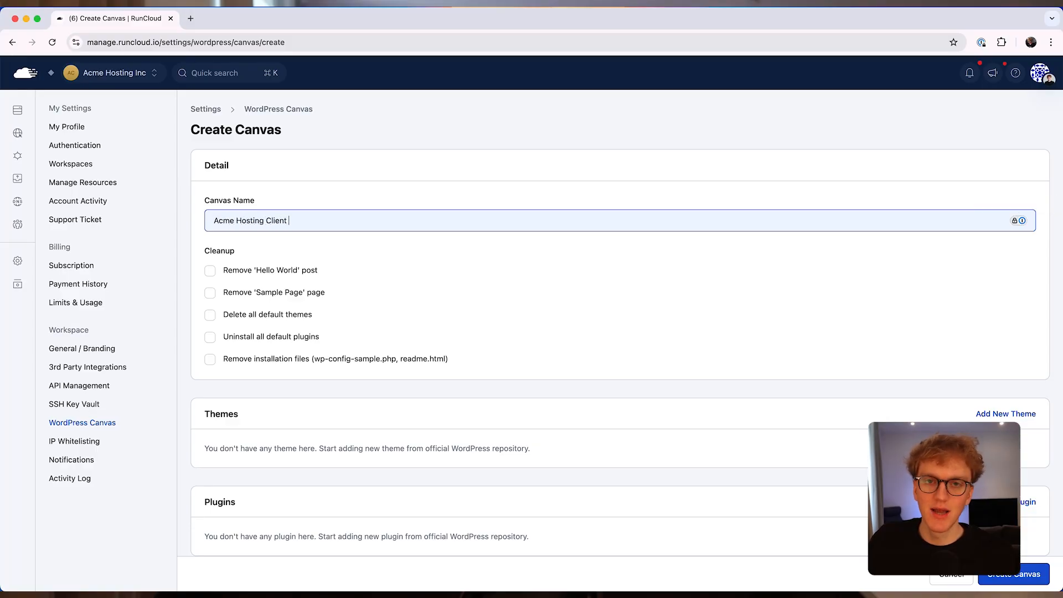
type(" Starter")
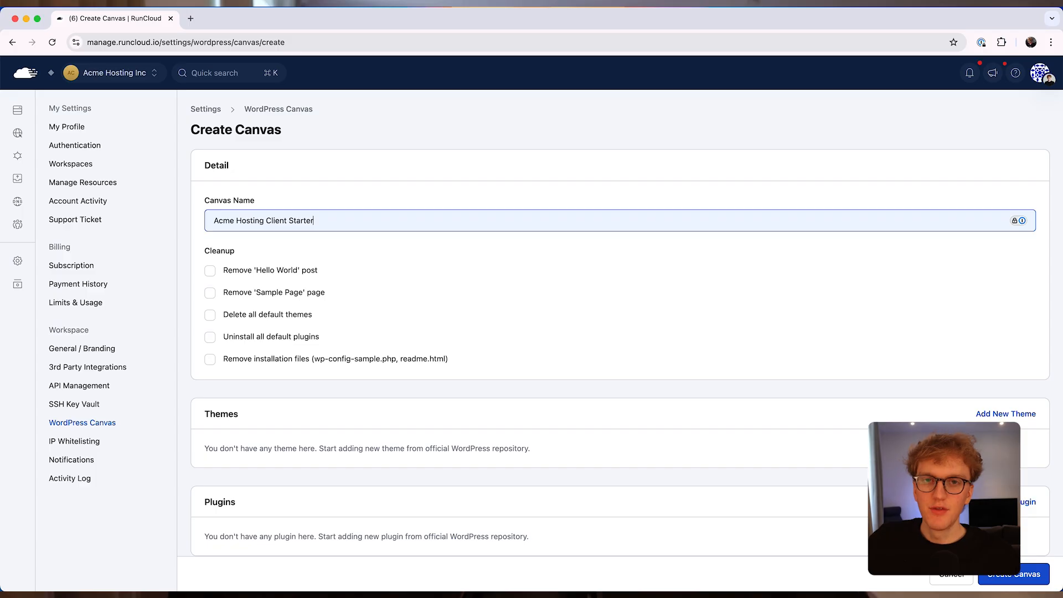
left_click(214, 252)
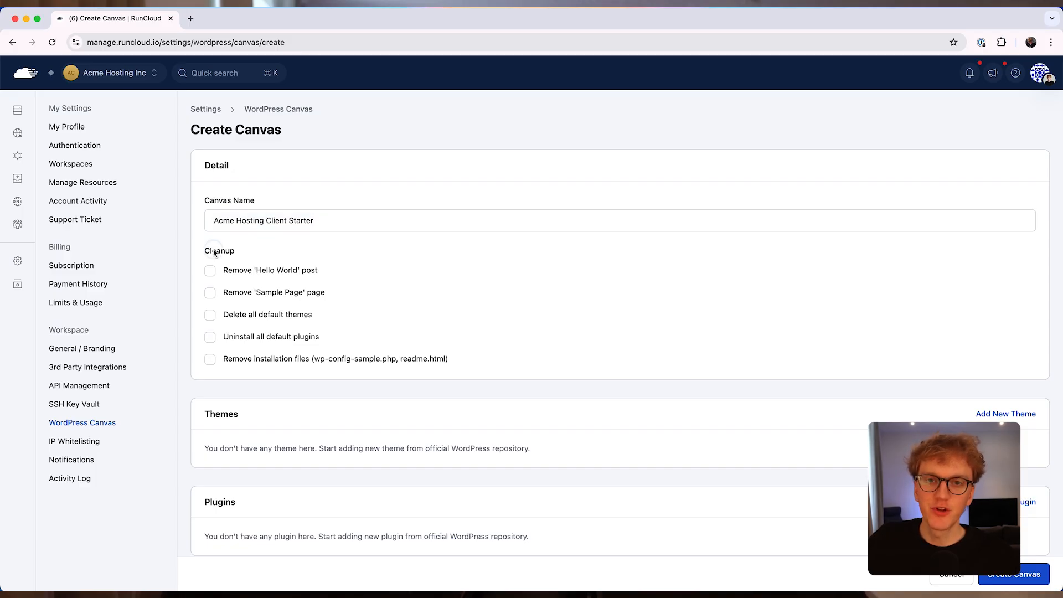
left_click(239, 271)
left_click(227, 293)
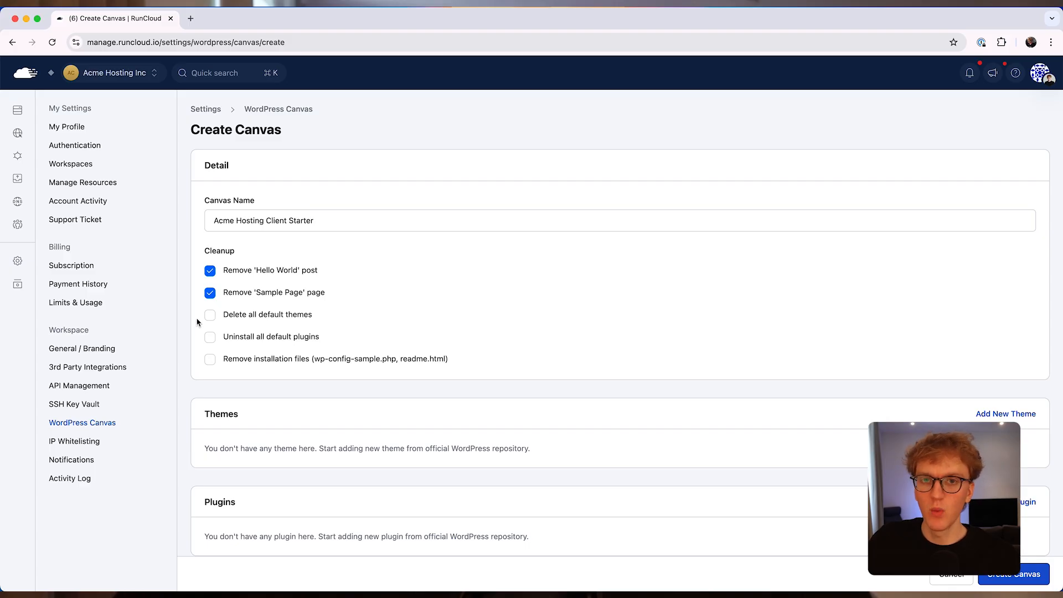
left_click(235, 316)
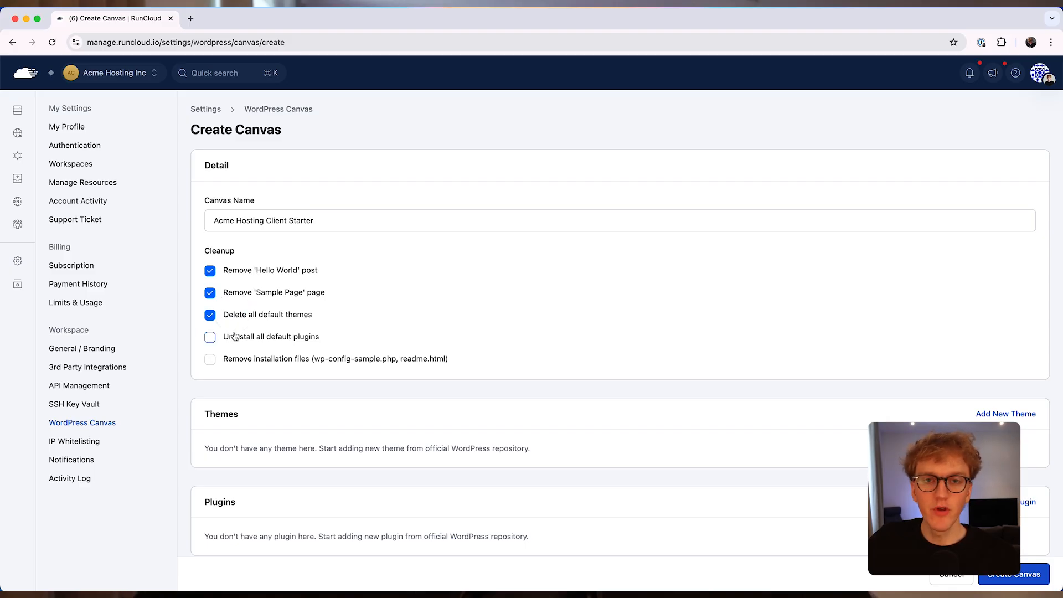
left_click(233, 344)
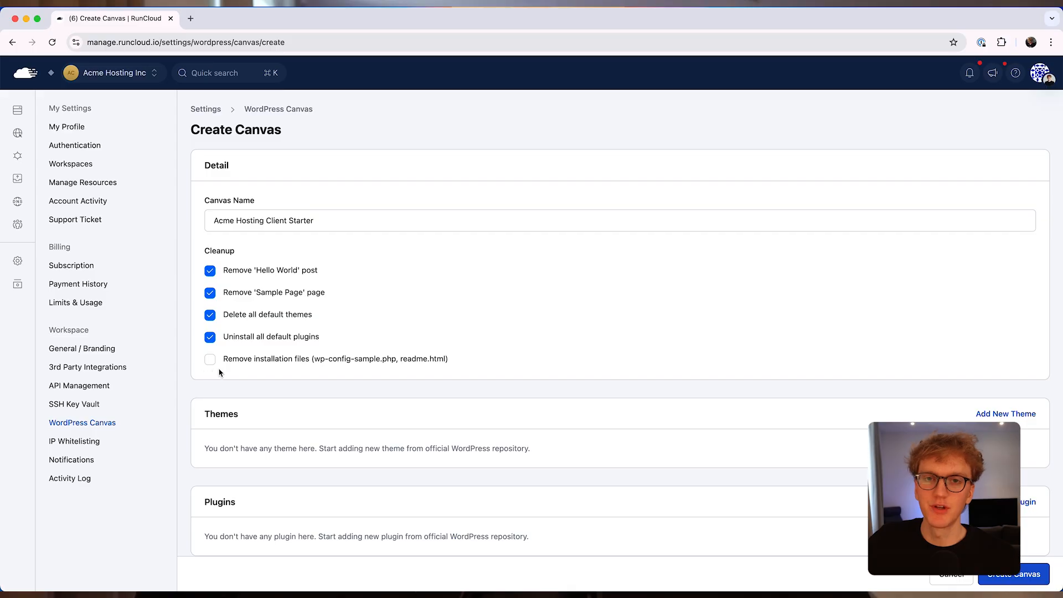
left_click(238, 365)
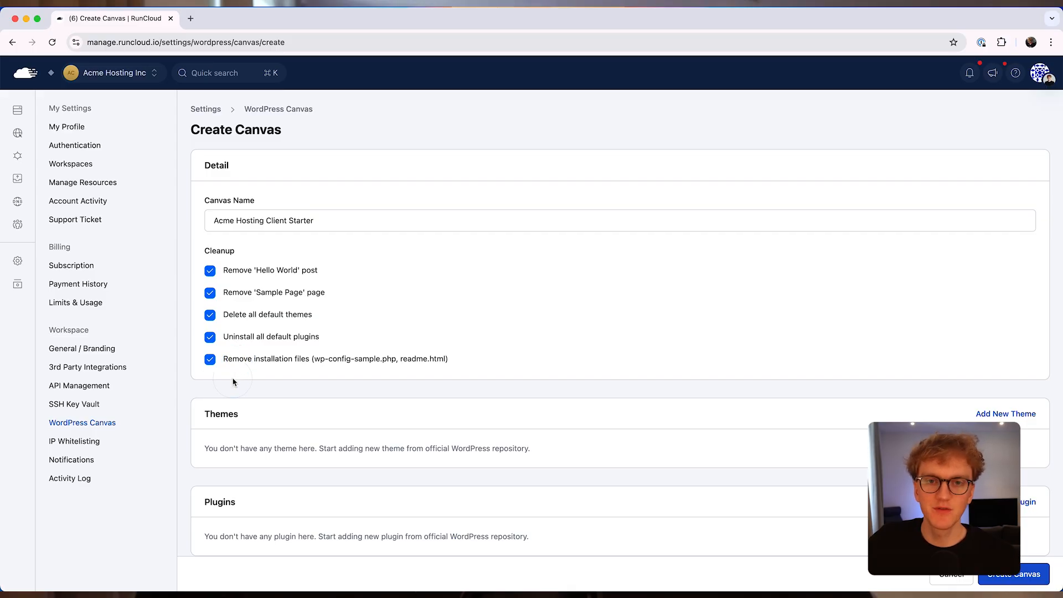
scroll(233, 382, "down", 1)
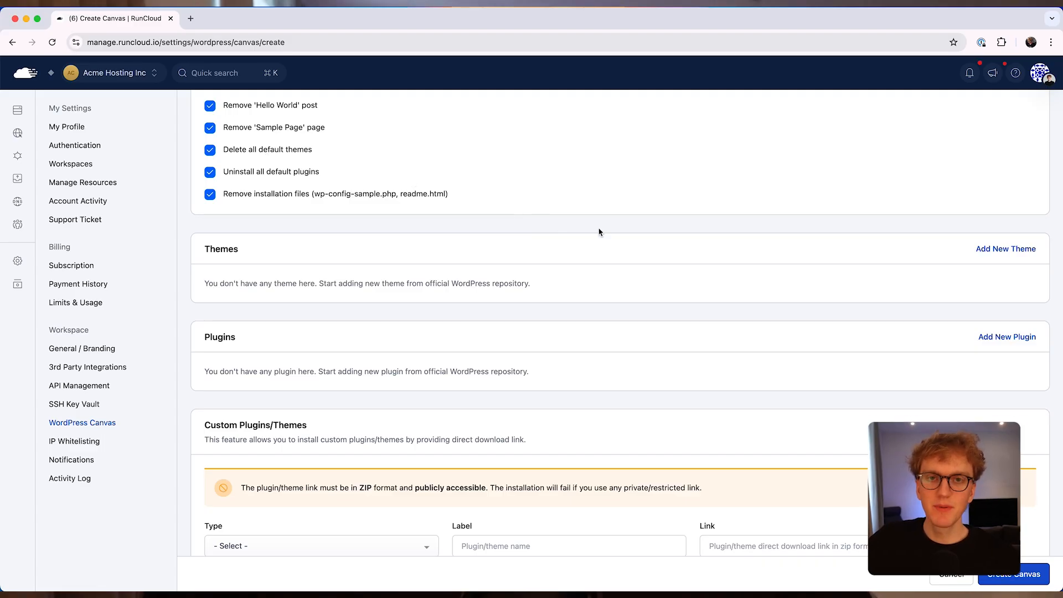
left_click(1005, 248)
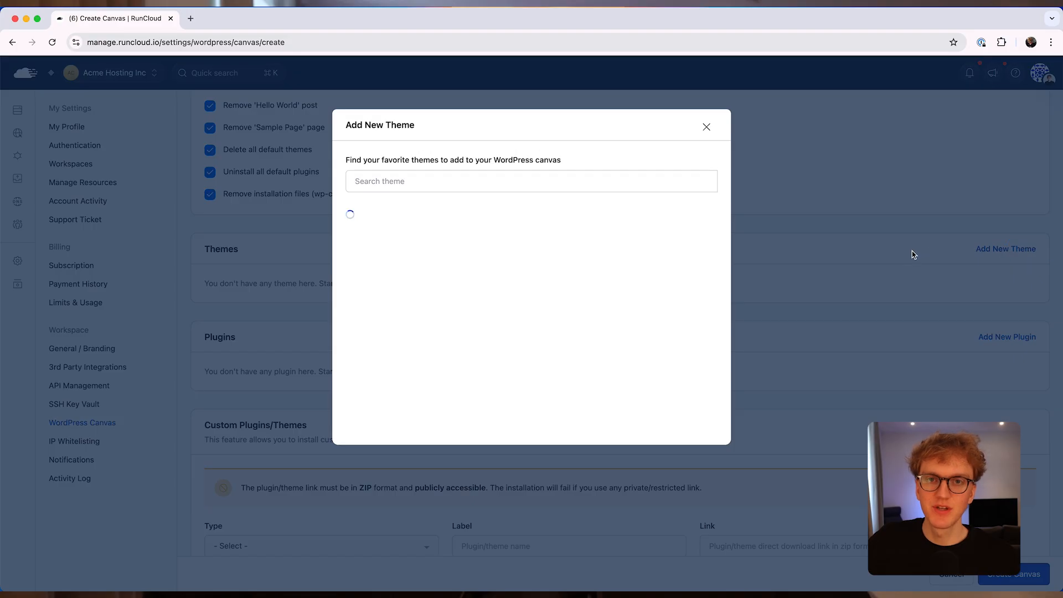
scroll(553, 222, "down", 5)
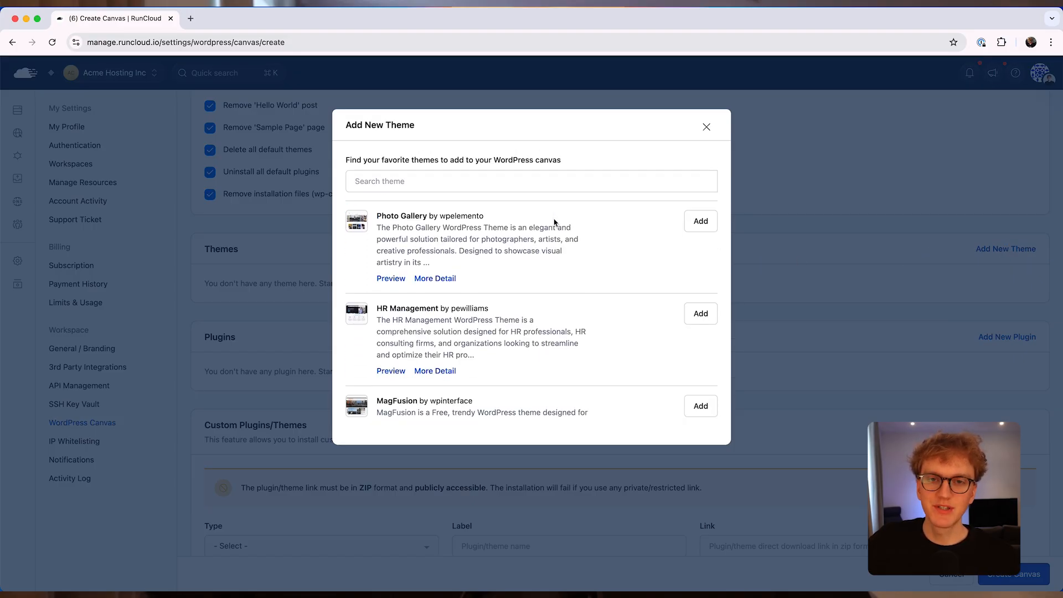
scroll(553, 222, "up", 3)
scroll(553, 222, "up", 2)
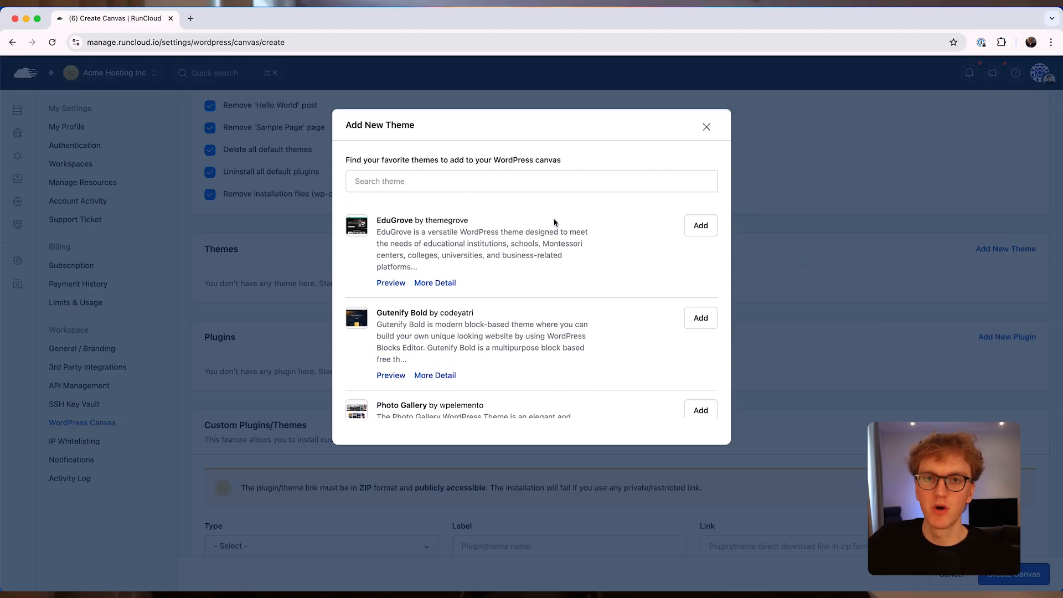
left_click(707, 129)
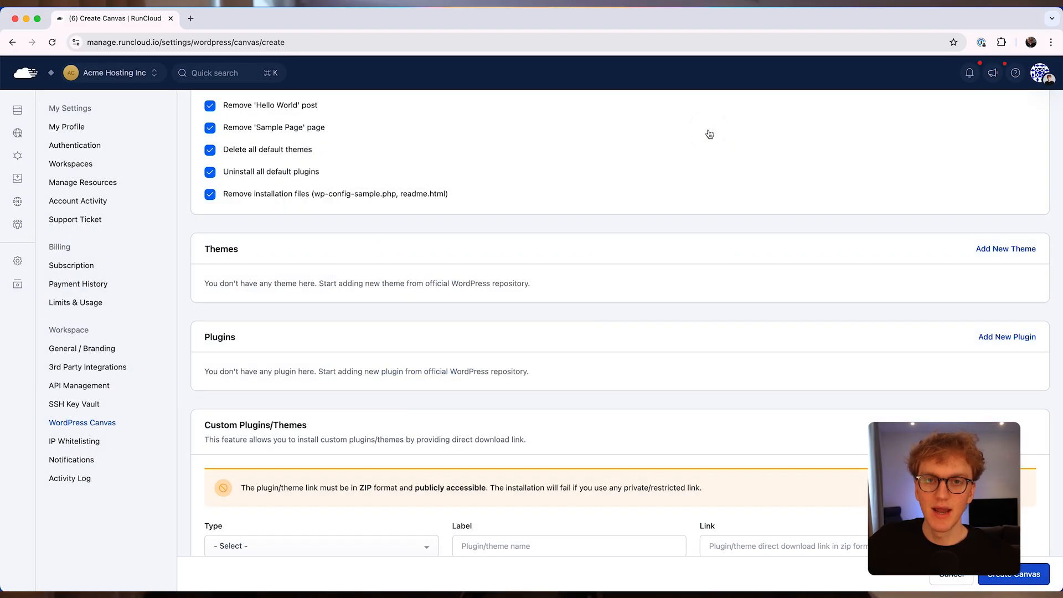
scroll(505, 266, "down", 2)
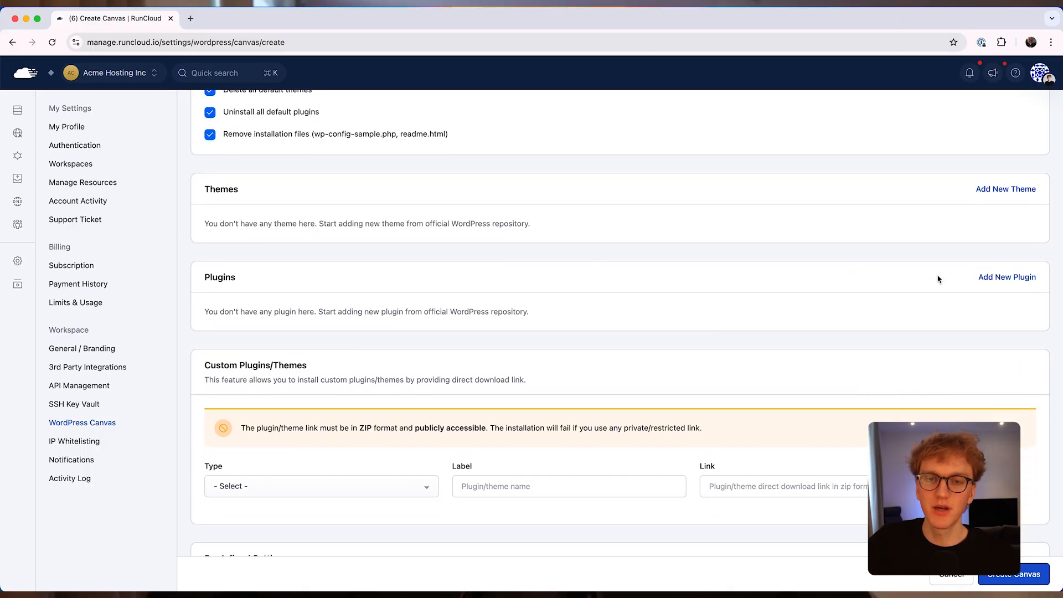
Search for and add the ActiveCampaign Postmark and Patchstack plugins to the canvas
left_click(986, 282)
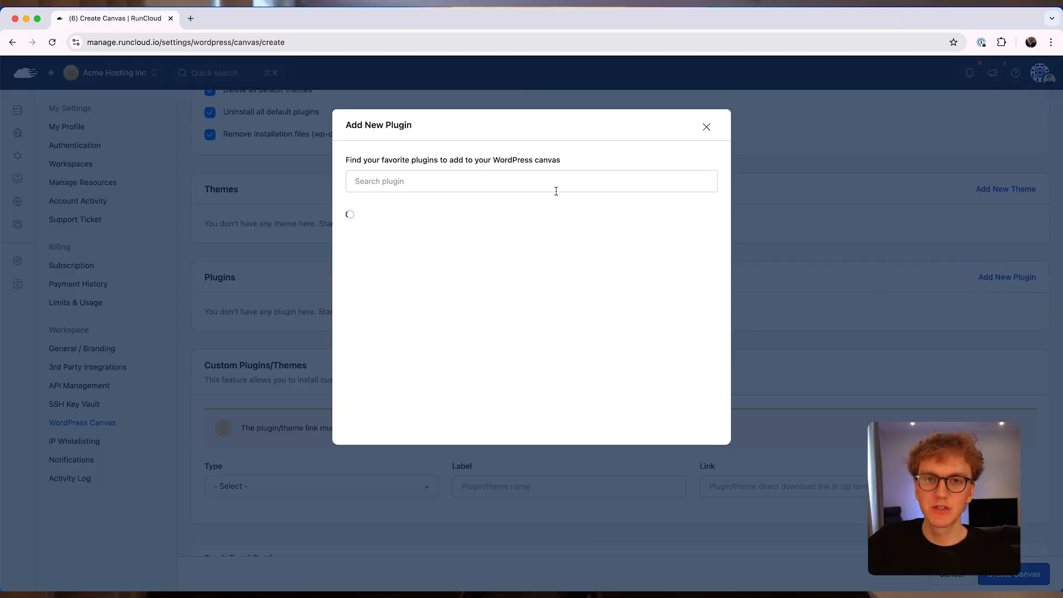
left_click(548, 186)
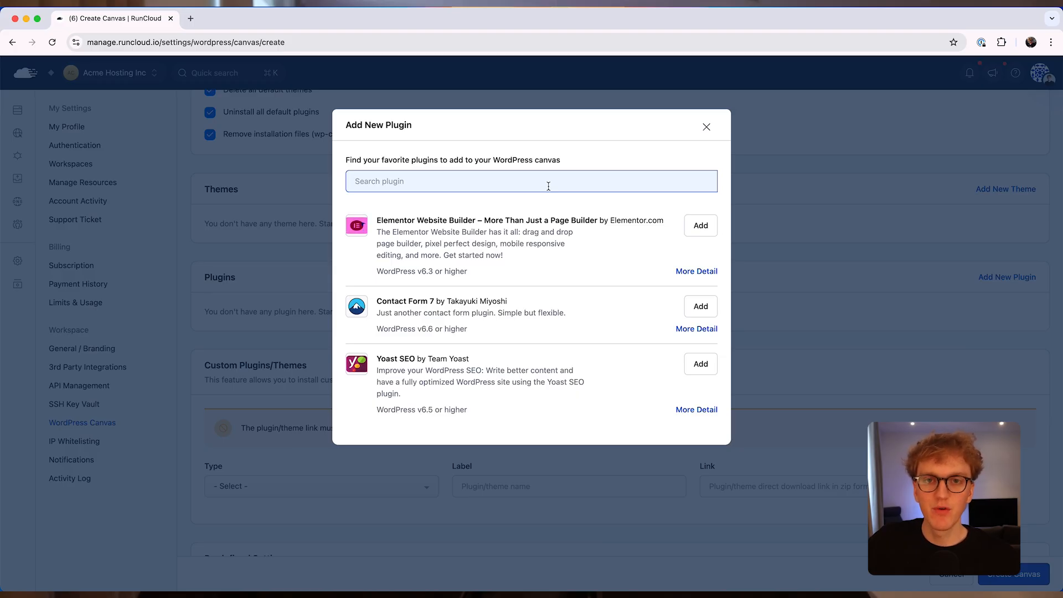
type("Active")
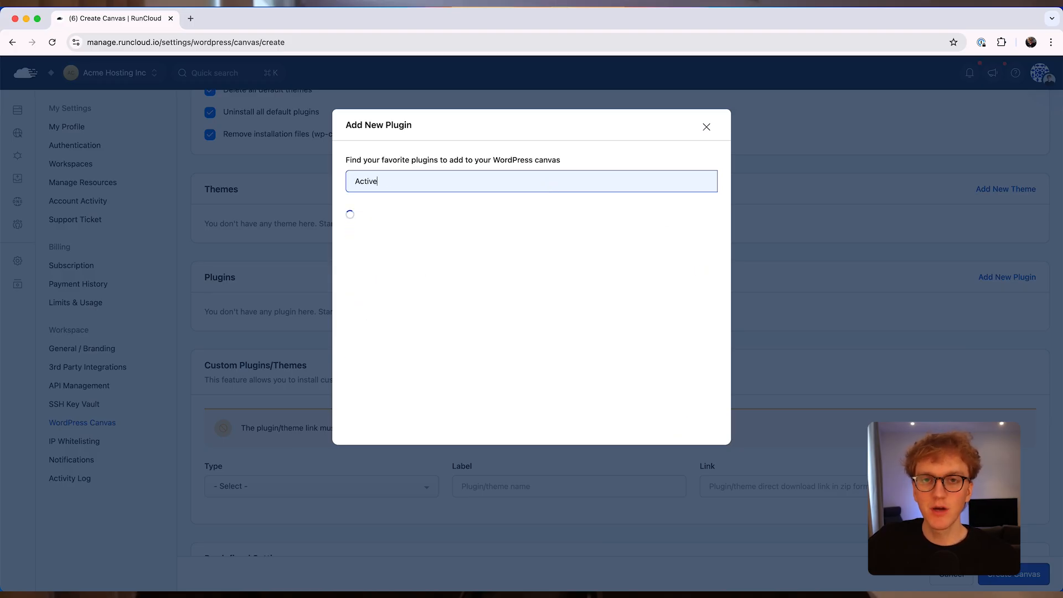
type("Campaign ")
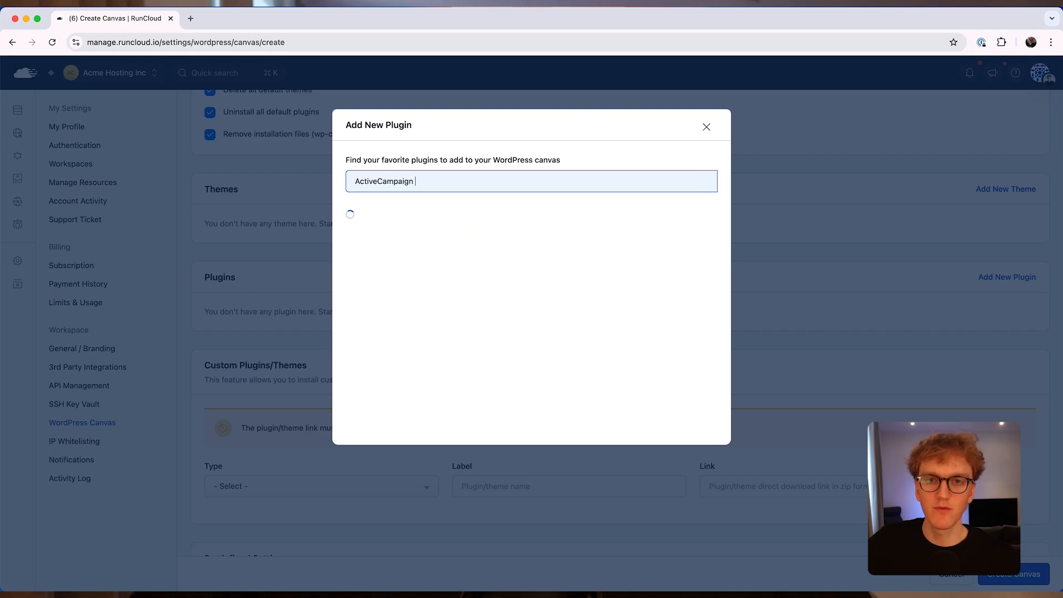
type("Postmark")
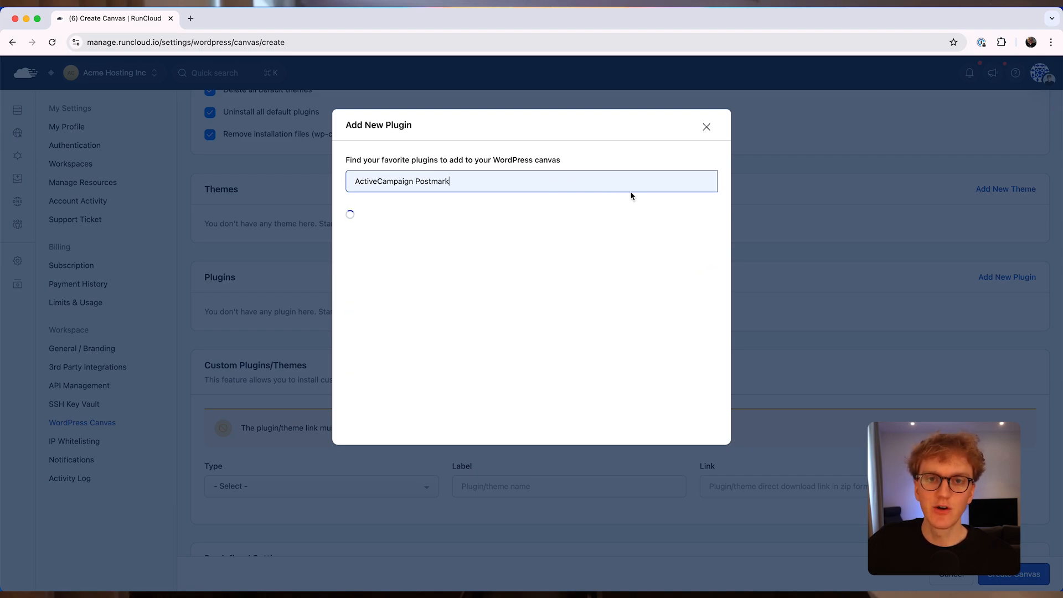
left_click(699, 226)
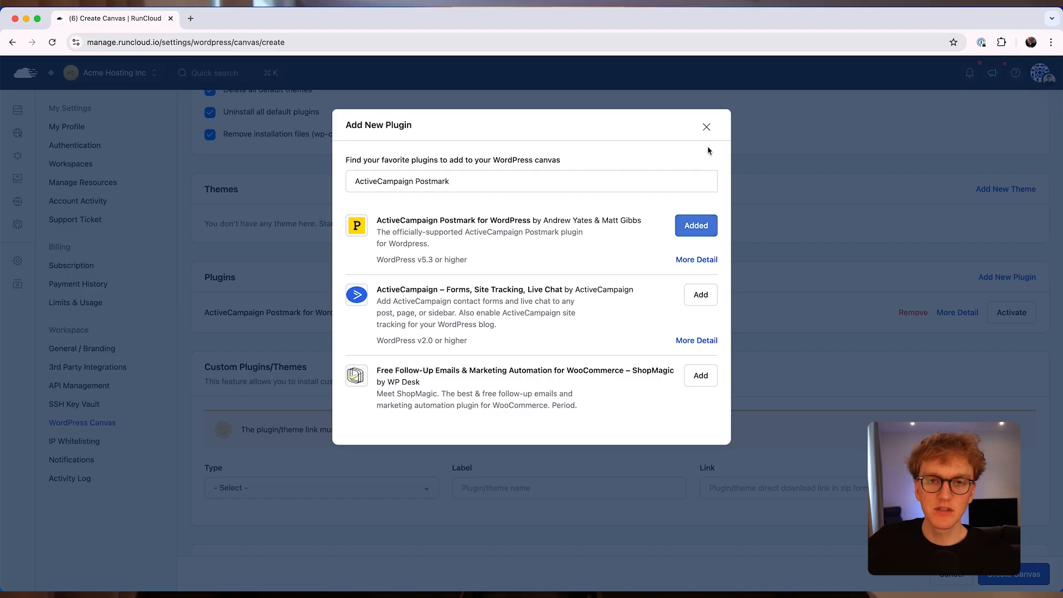
left_click(625, 186)
key("super+a")
type("Patc")
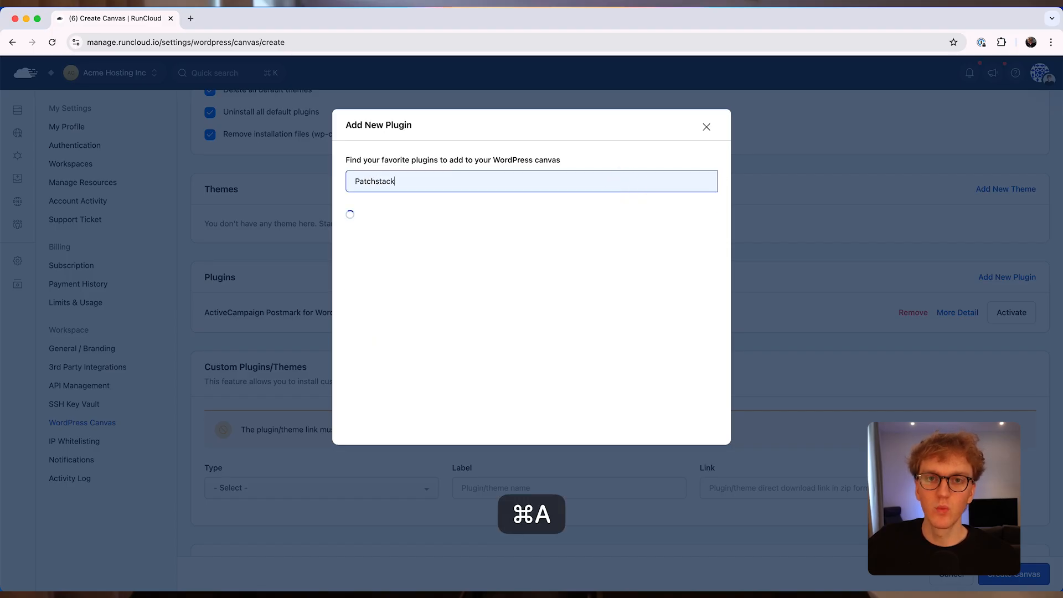
type("hstack")
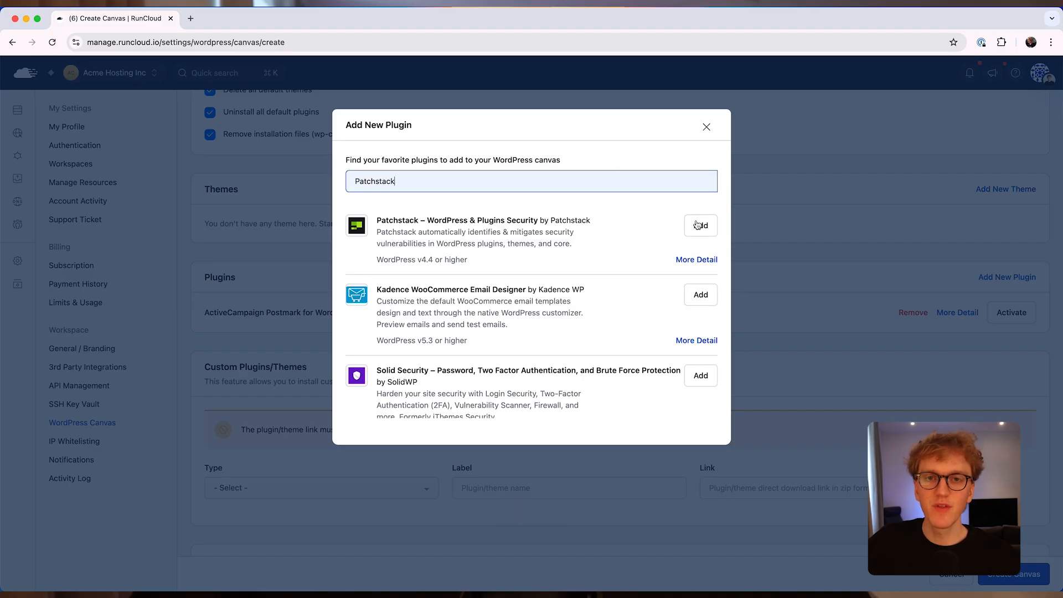
left_click(695, 223)
Add the Rank Math SEO and Two-Factor plugins, then close the plugin list
left_click(623, 181)
key("super+a")
type("R")
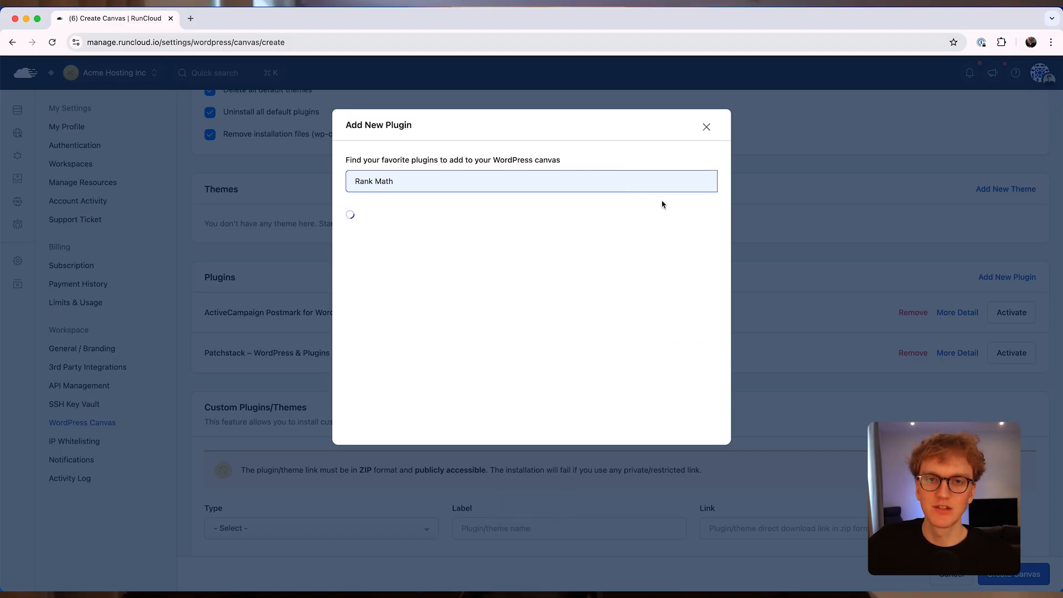
left_click(700, 225)
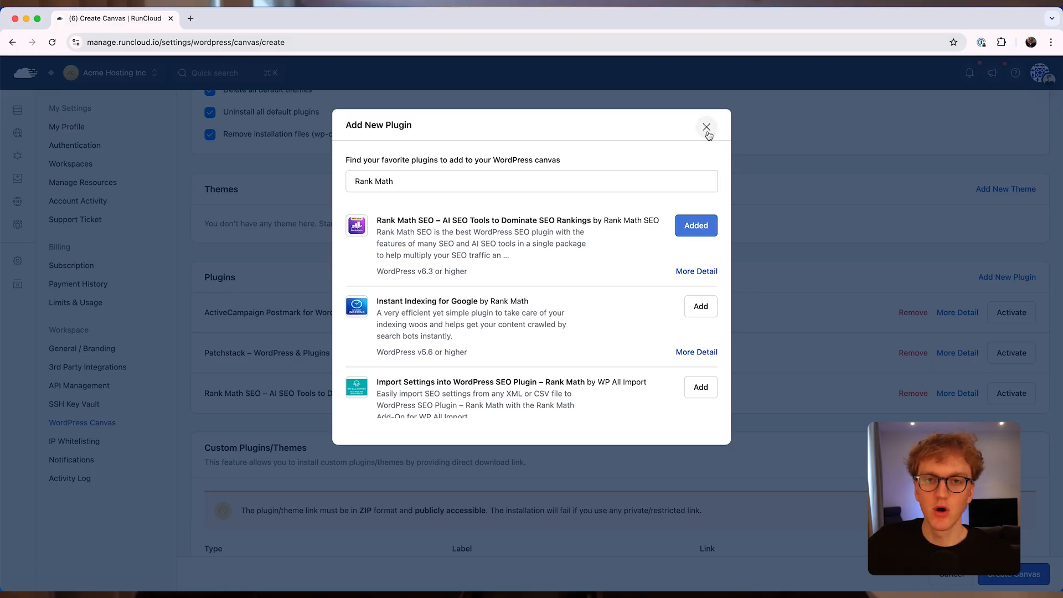
triple_click(635, 181)
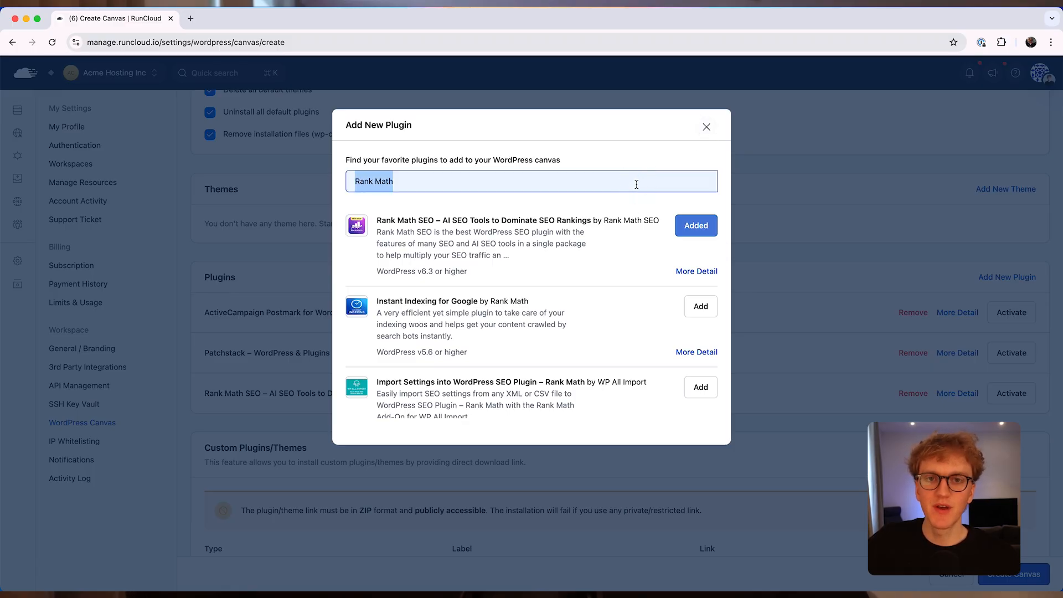
type("To")
key("BackSpace")
type("wo Factor")
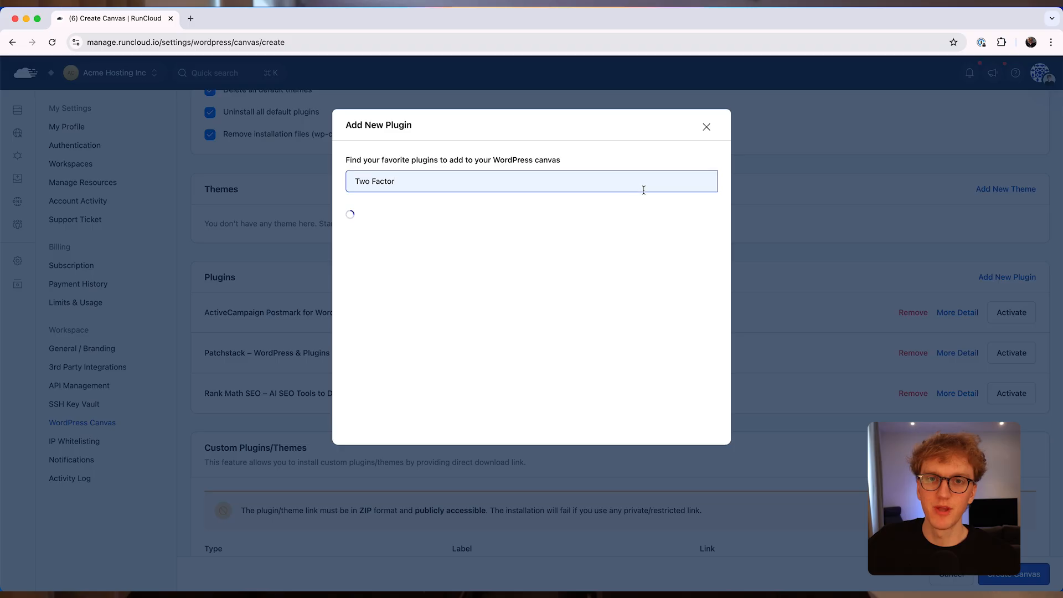
scroll(624, 275, "down", 10)
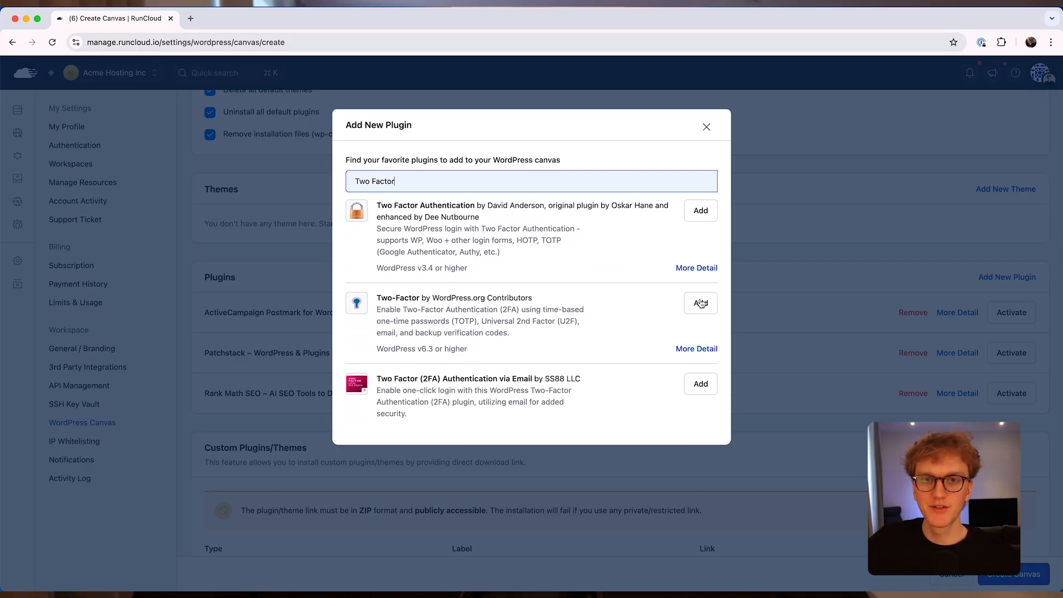
left_click(700, 303)
left_click(706, 127)
scroll(657, 247, "down", 3)
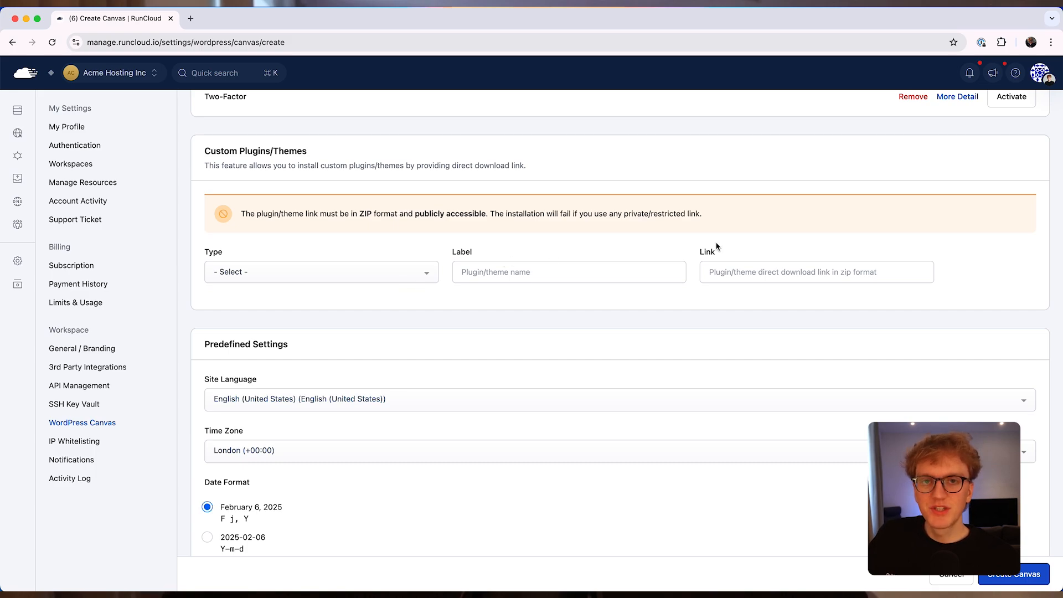
left_click(749, 271)
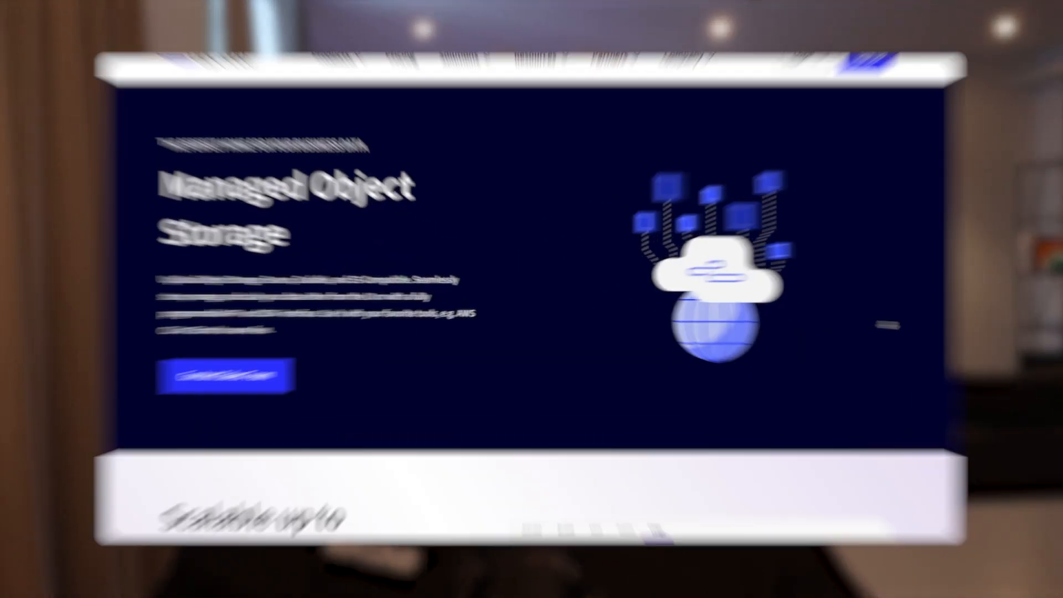
Scroll the Managed Object Storage page past petabyte scaling down to its four locations
scroll(878, 327, "down", 3)
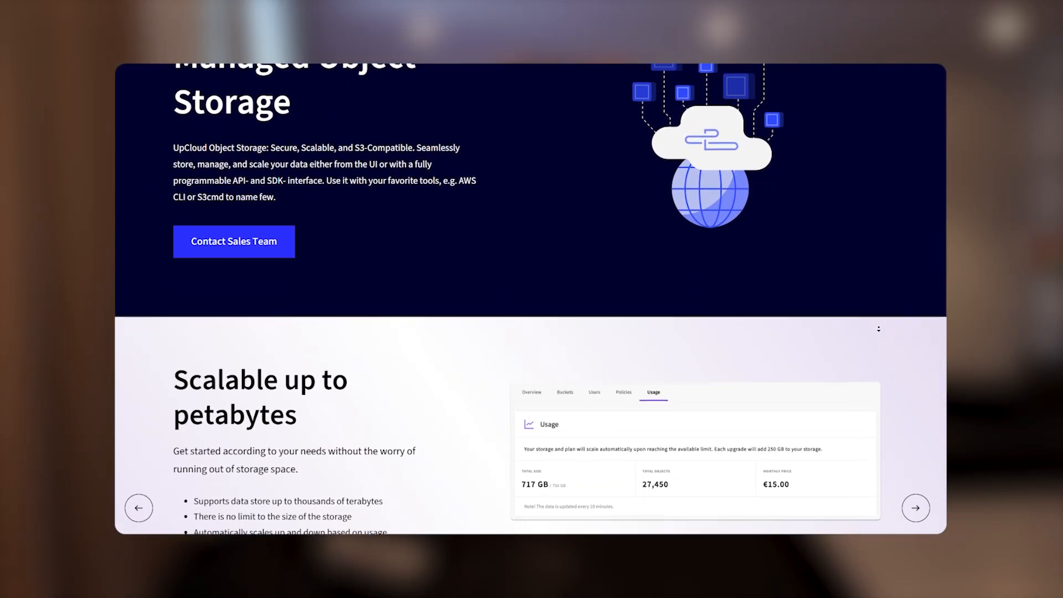
scroll(878, 329, "down", 3)
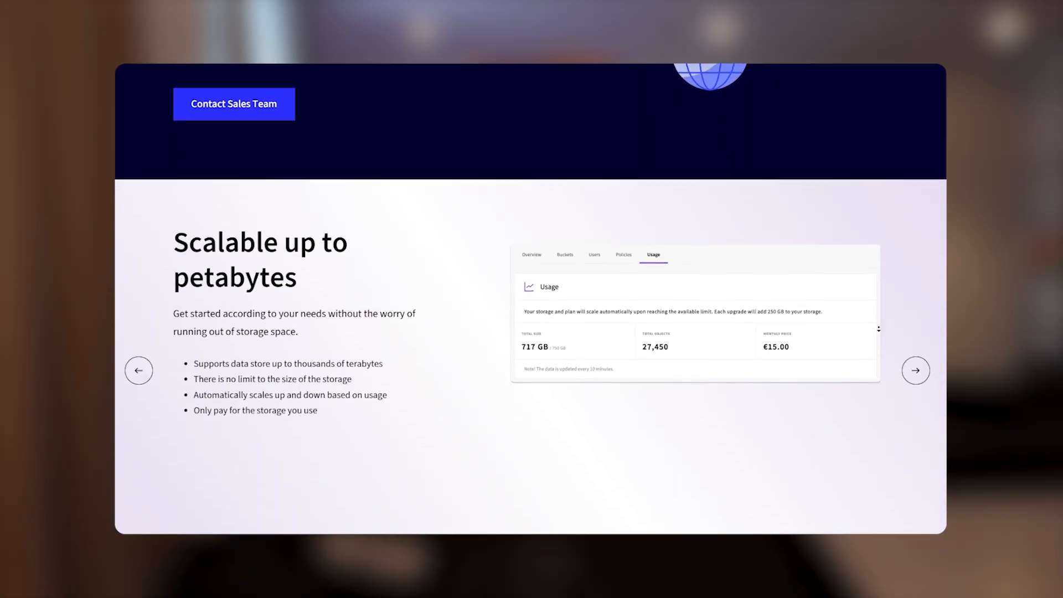
scroll(879, 328, "down", 3)
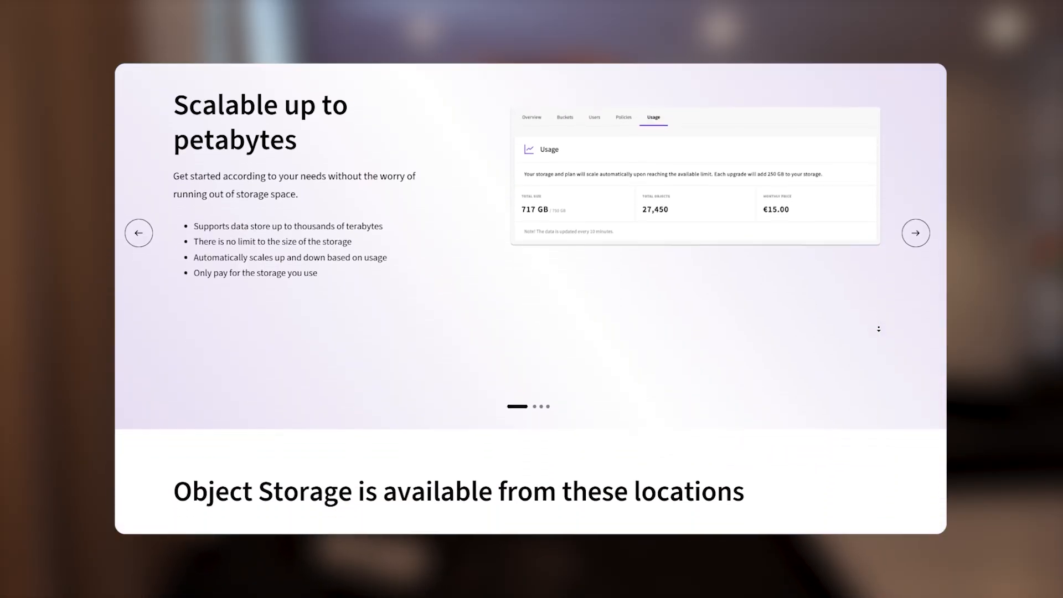
scroll(878, 328, "down", 3)
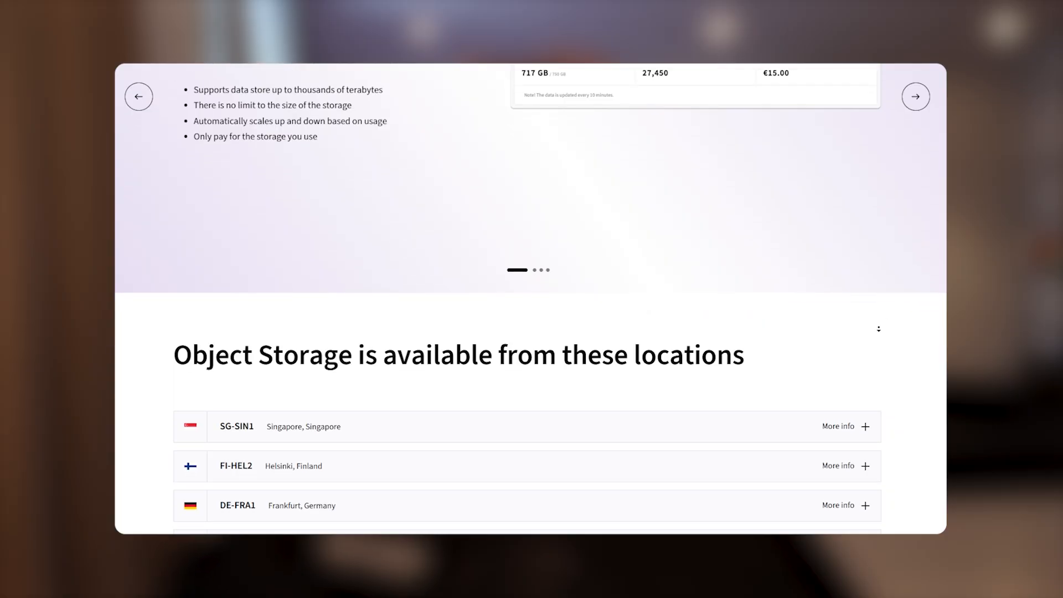
scroll(879, 329, "down", 3)
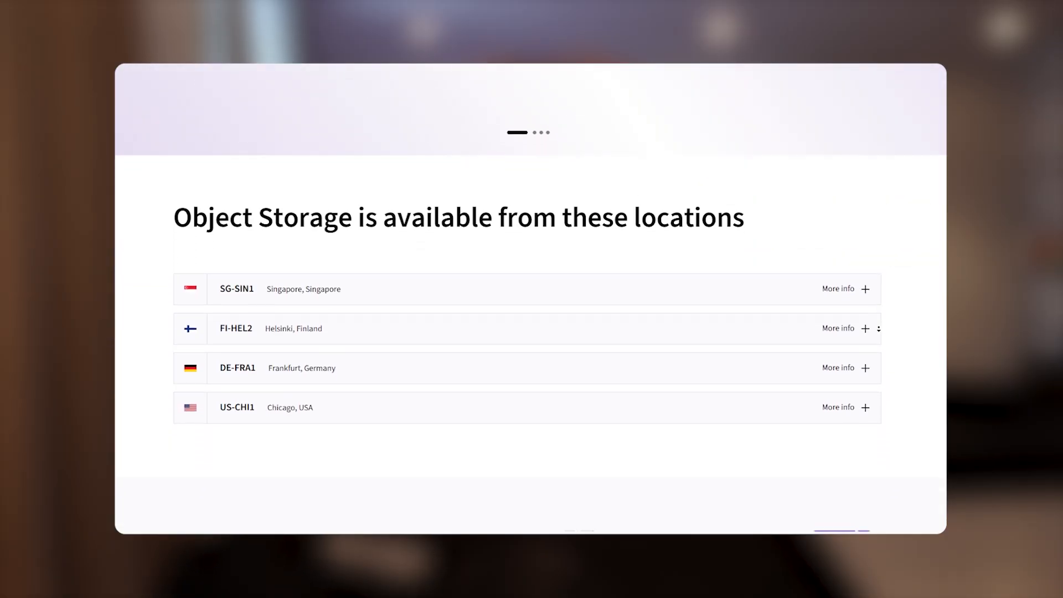
scroll(879, 329, "down", 3)
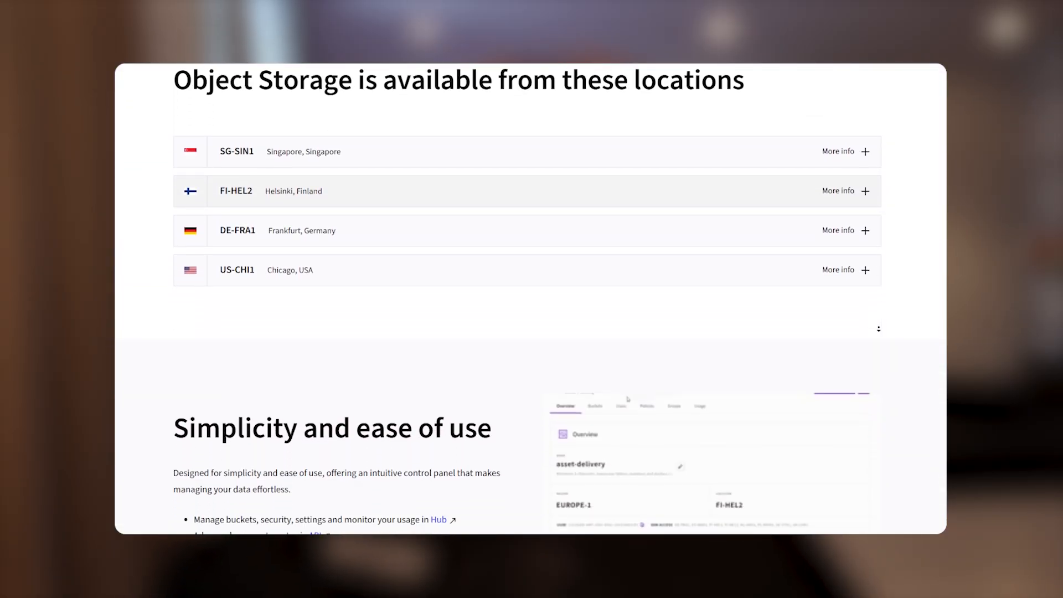
scroll(878, 329, "down", 1)
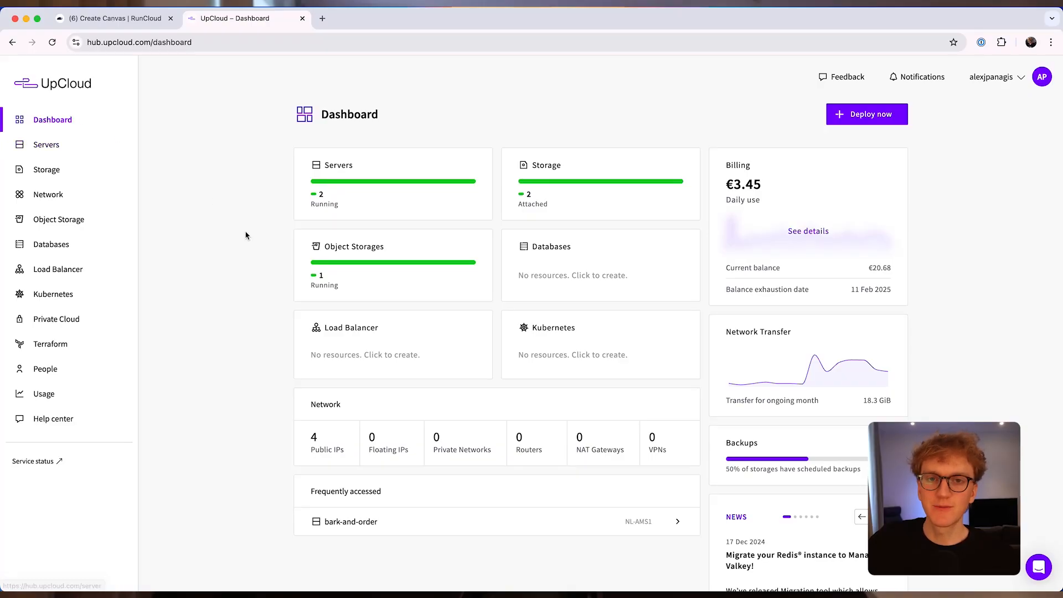
Create an Object Storage in EUROPE-1 with its public network renamed to acme-hosting
left_click(91, 220)
left_click(326, 237)
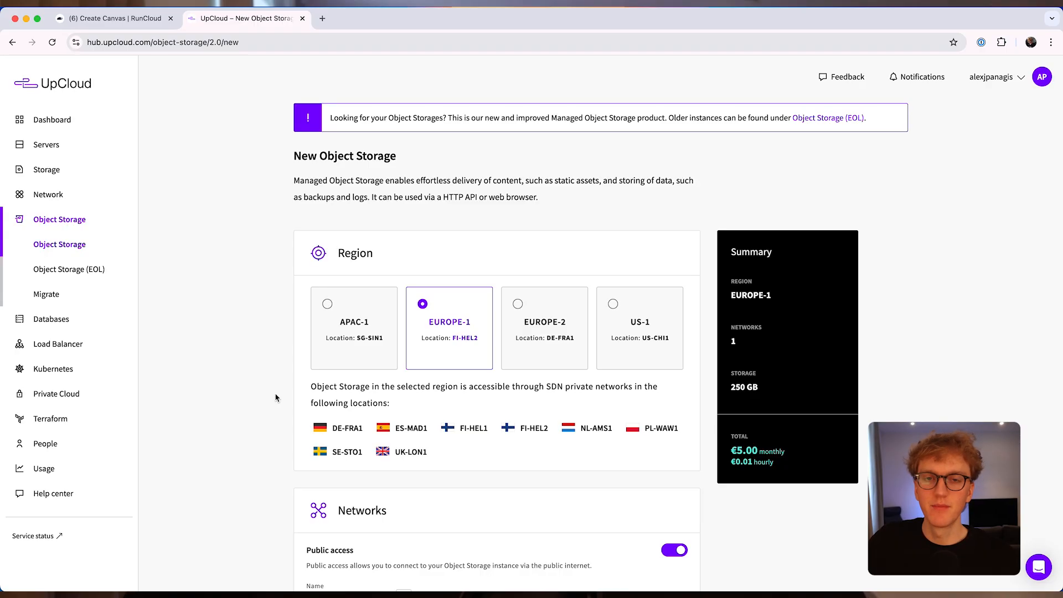
scroll(275, 398, "down", 5)
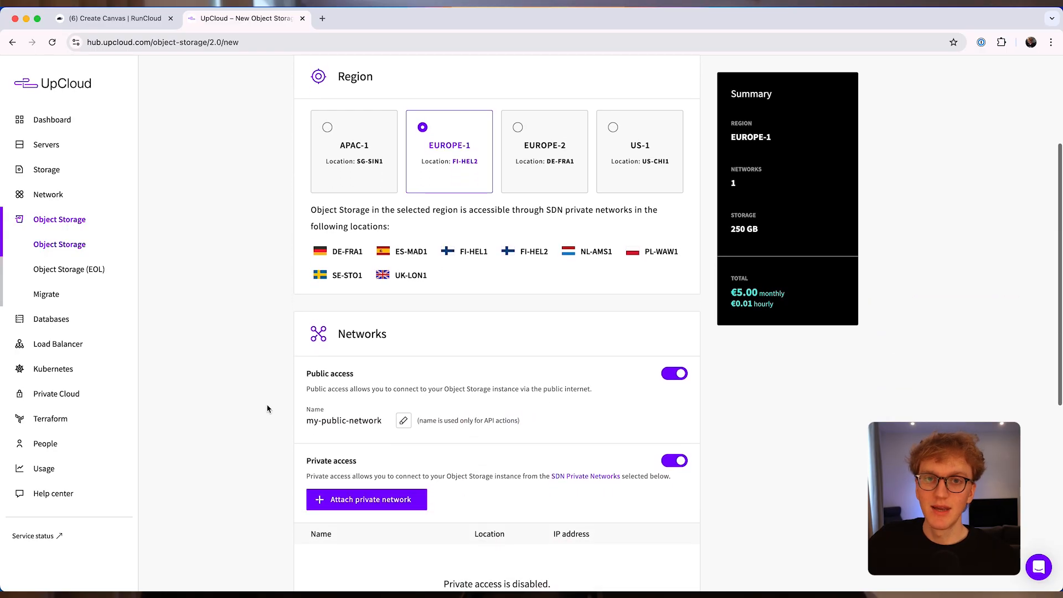
left_click(404, 306)
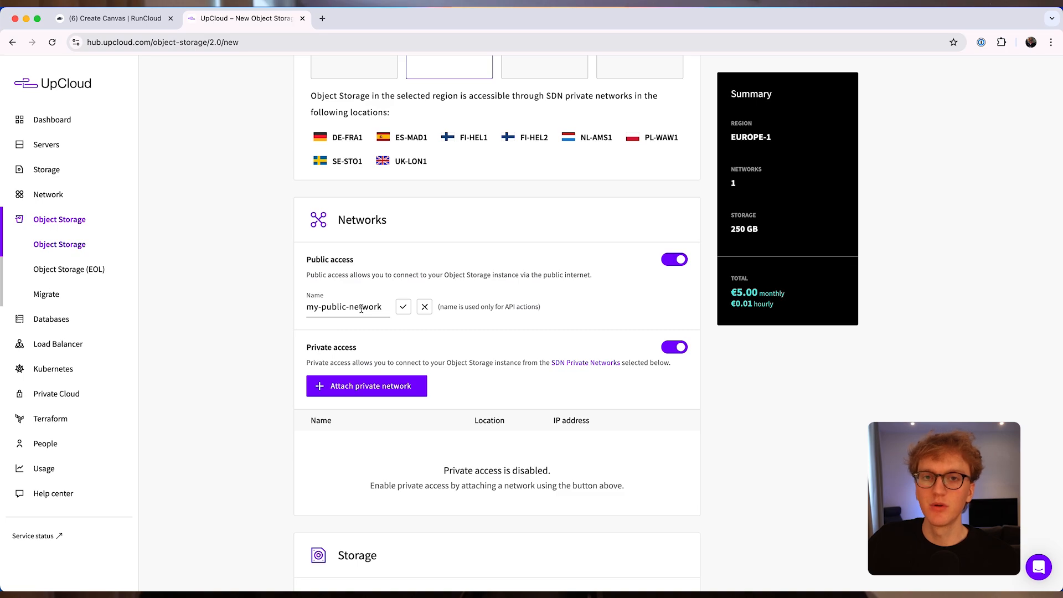
triple_click(360, 308)
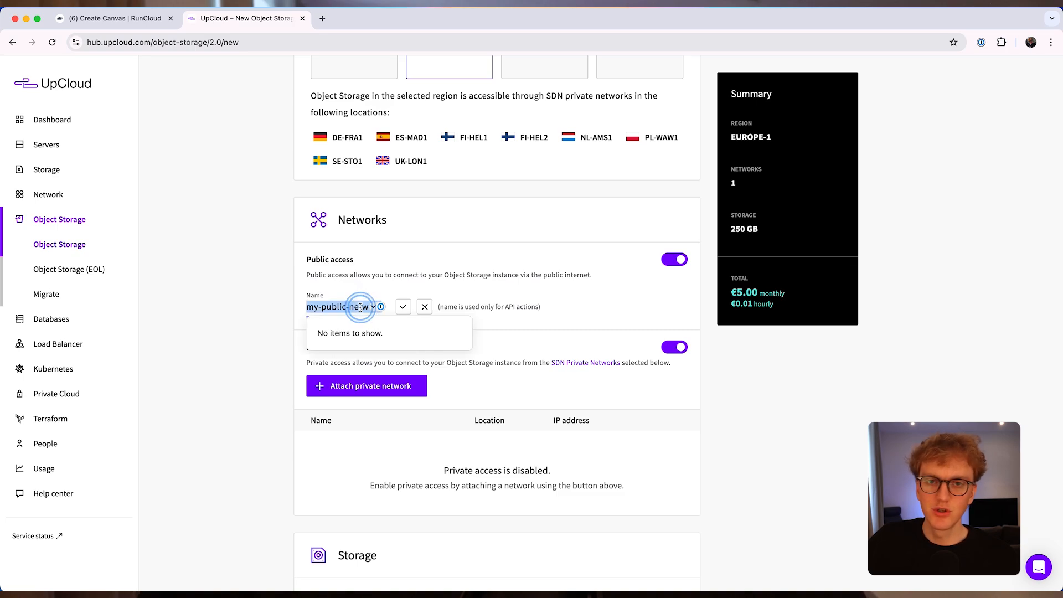
type("acme-hosting")
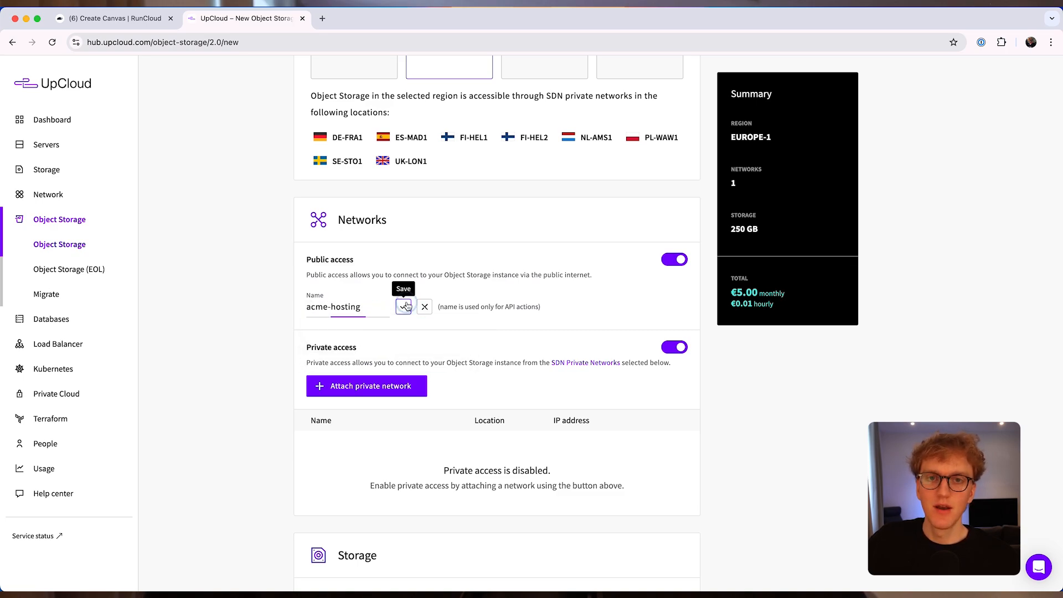
left_click(403, 306)
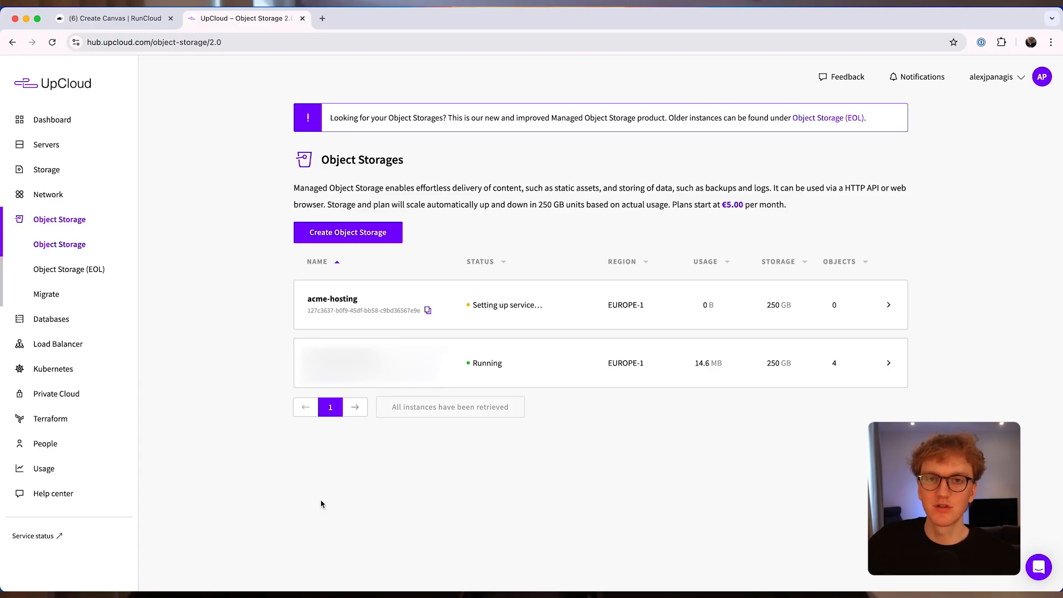
Open acme-hosting's Buckets tab and start a new bucket
left_click(337, 302)
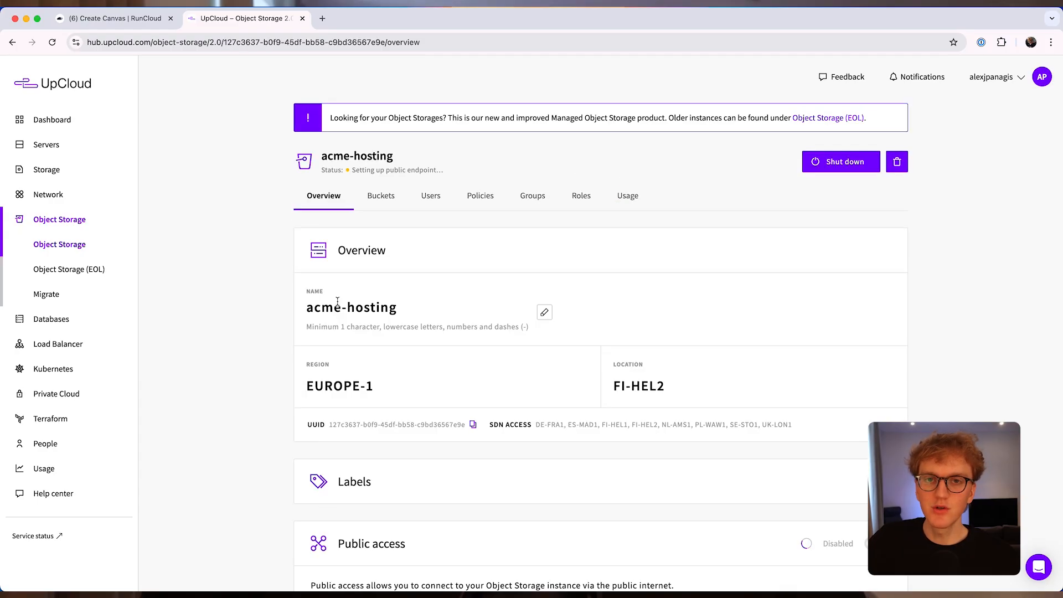
left_click(391, 204)
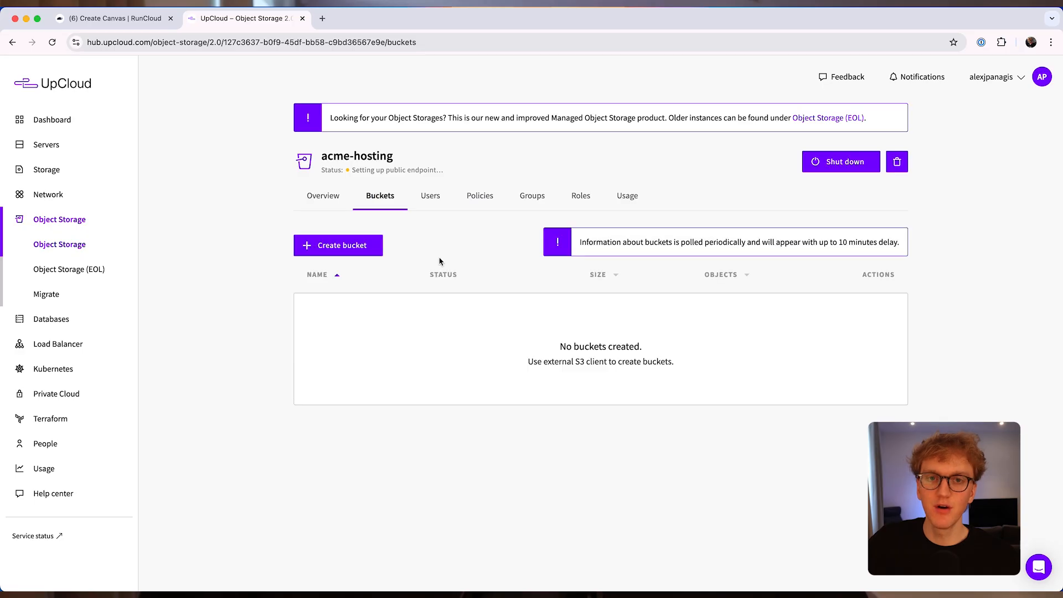
left_click(384, 250)
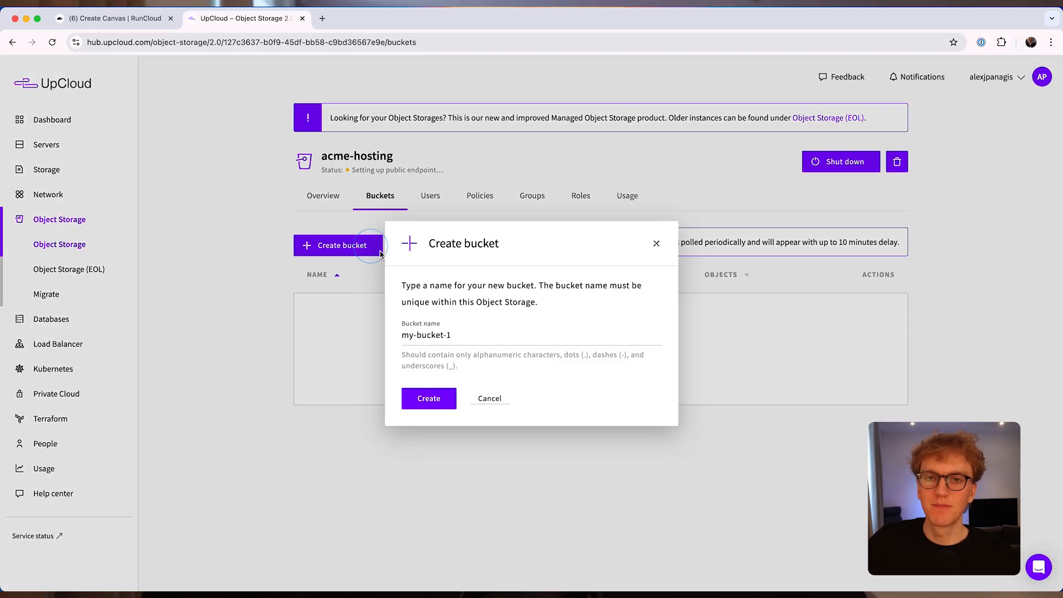
Create a bucket named 'wordpress' in acme-hosting and switch to the Users tab
triple_click(446, 335)
type("wordpress")
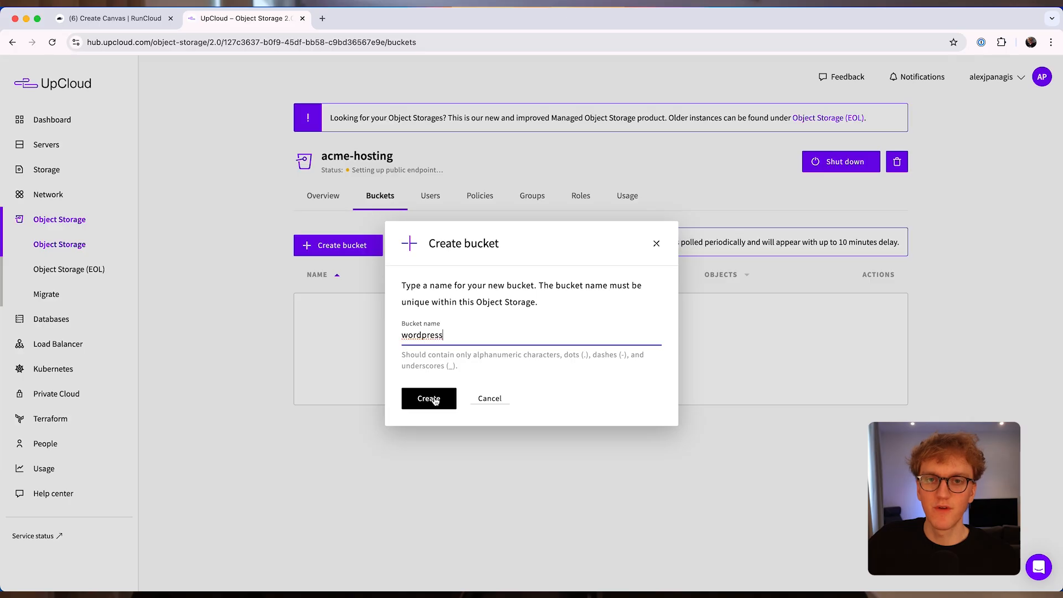
left_click(434, 398)
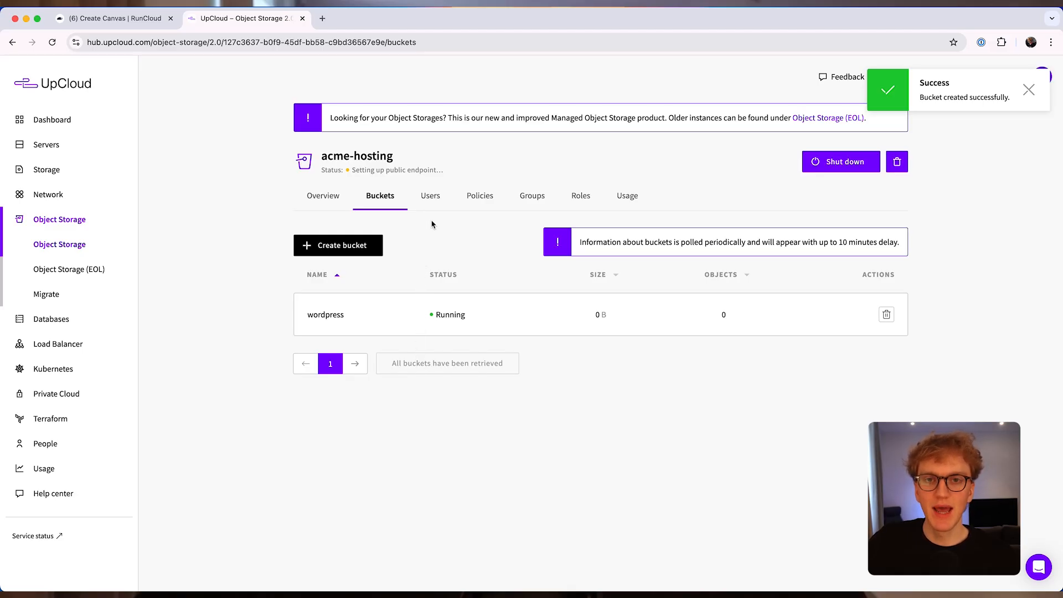
left_click(432, 200)
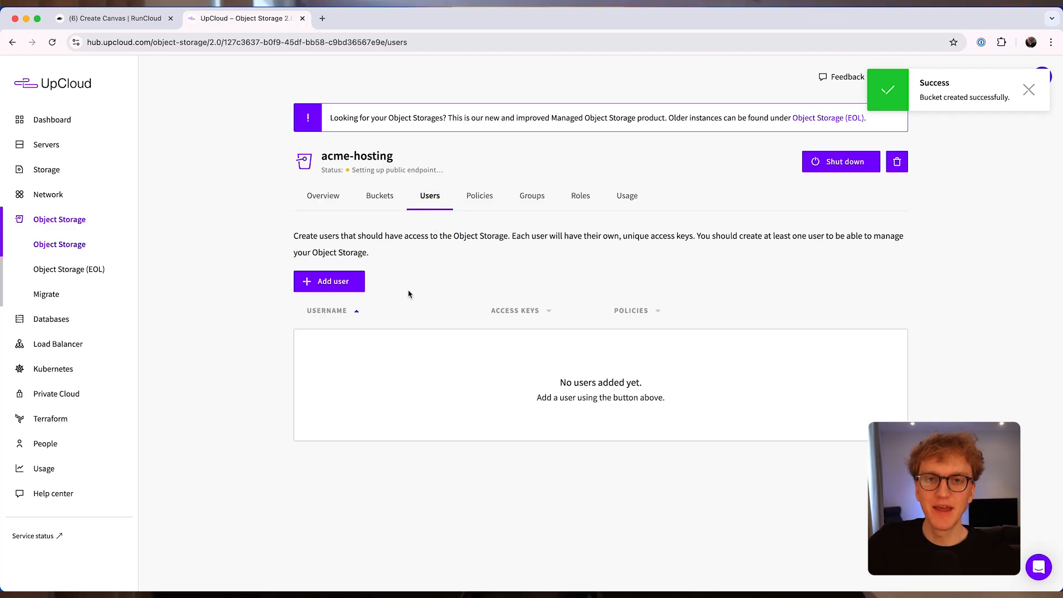
Add a new user to acme-hosting and generate an access key for it
left_click(334, 283)
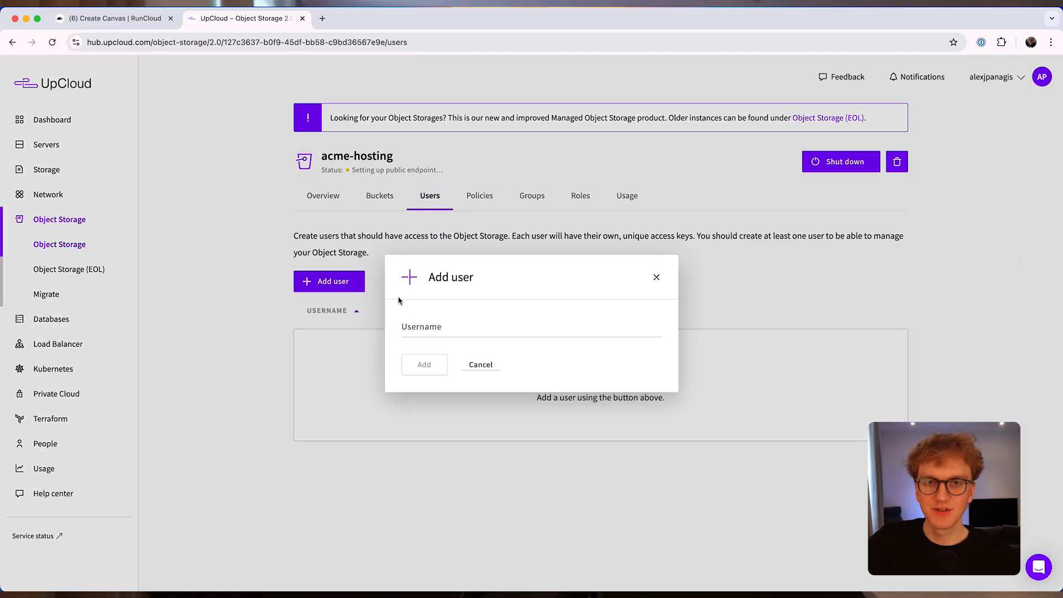
left_click(422, 326)
type("alex")
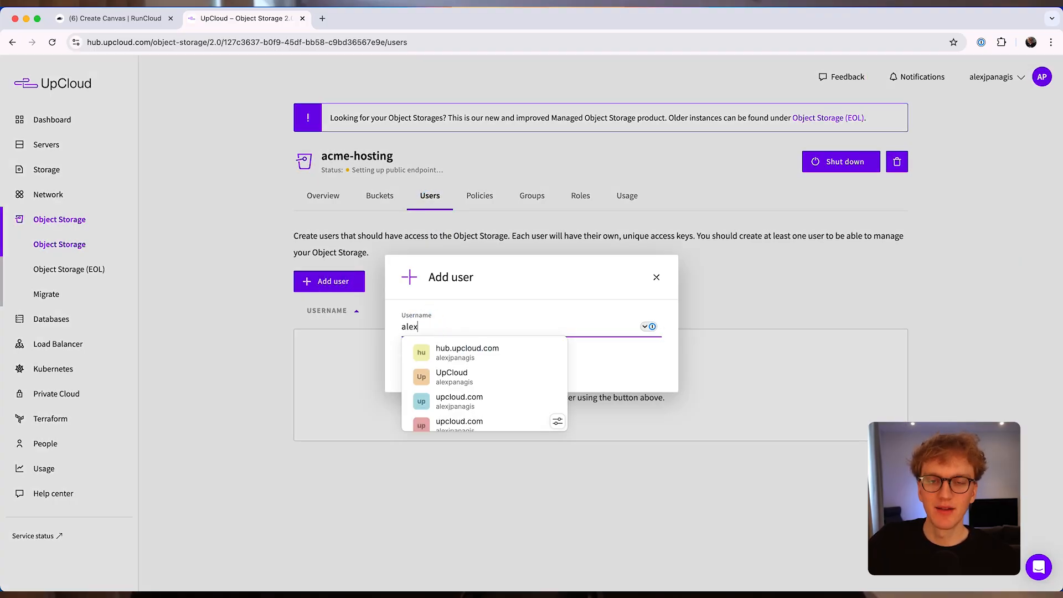
left_click(423, 369)
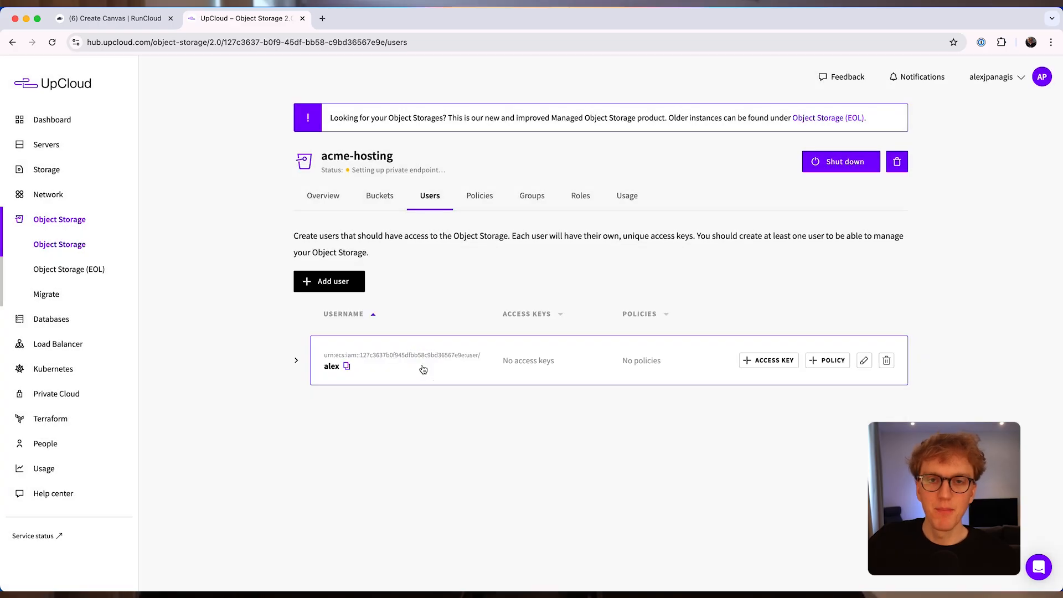
left_click(771, 361)
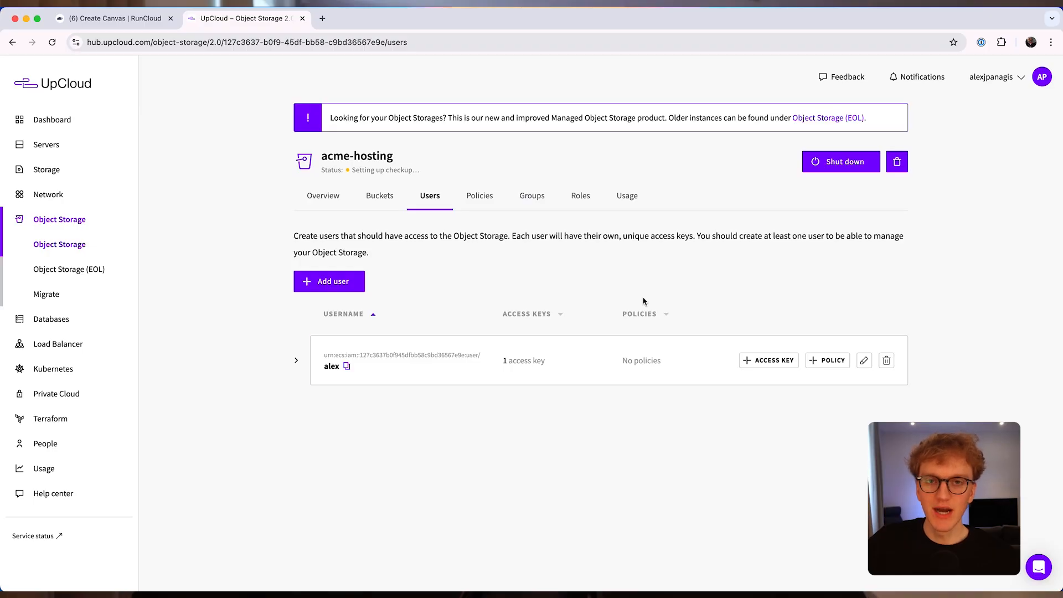
Attach the ECSS3FullAccess policy to the new user
left_click(828, 360)
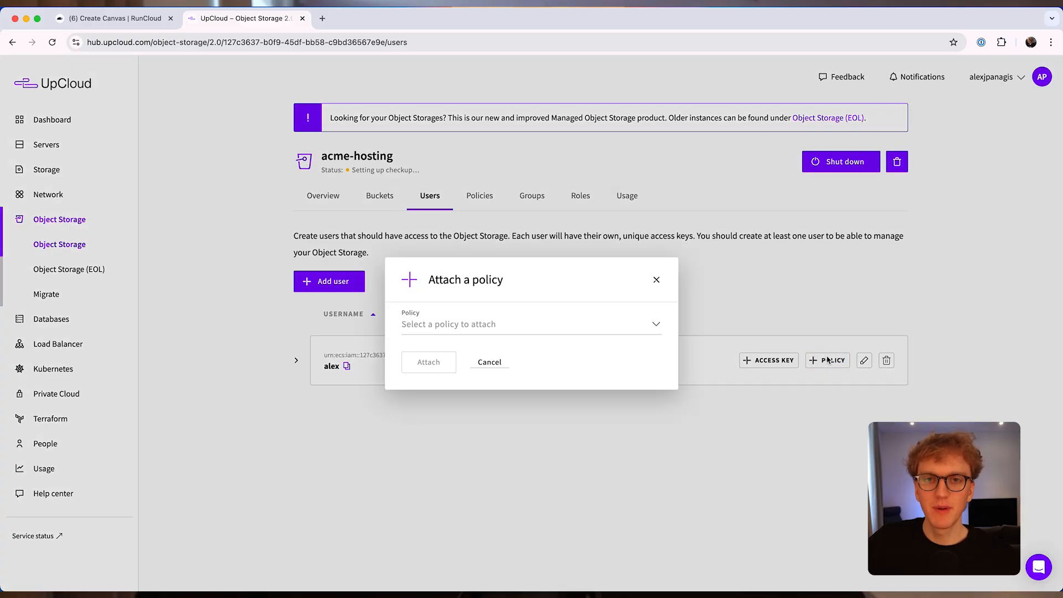
left_click(537, 326)
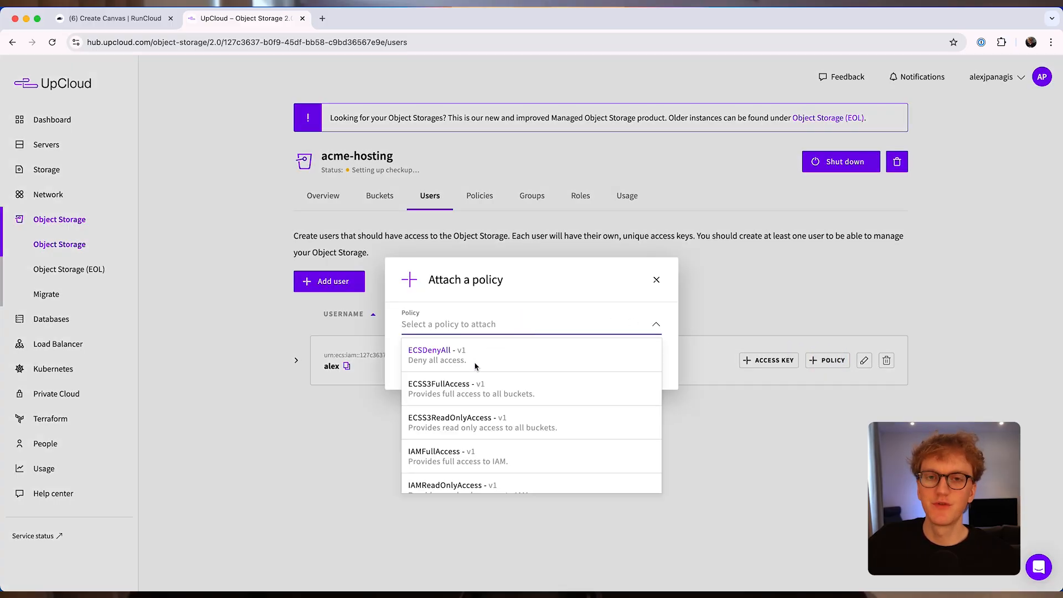
left_click(454, 385)
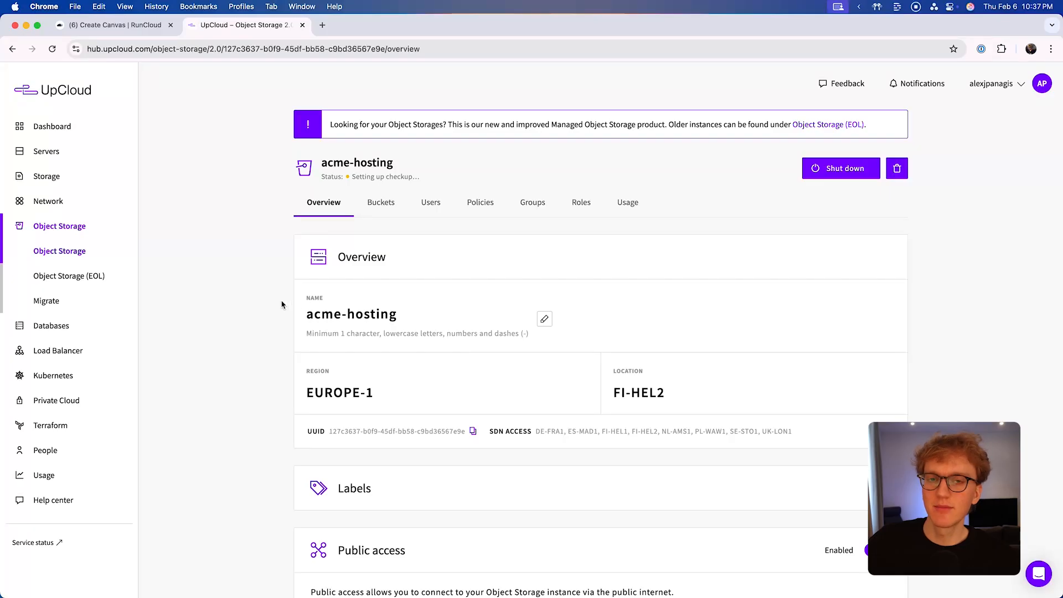
Launch Commander One and resize and reposition its window
key("super+space")
type("commander")
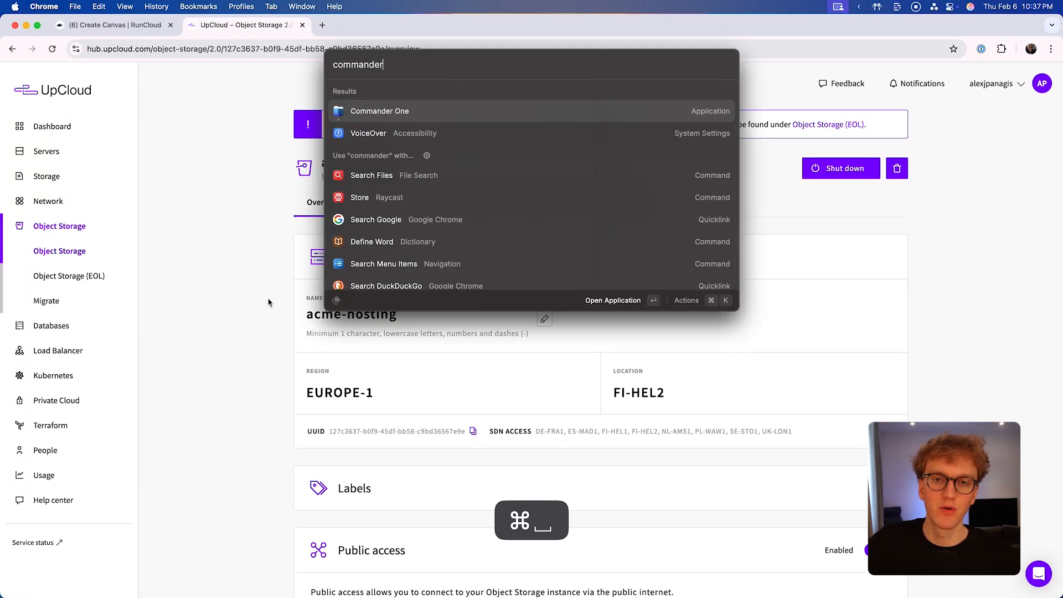
key("Return")
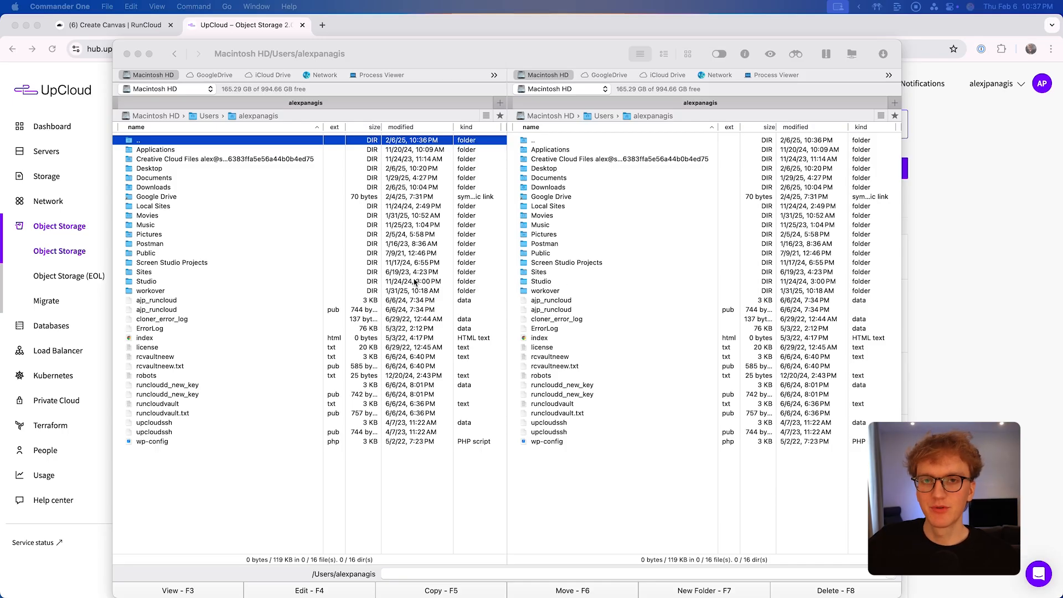
left_click_drag(359, 49, 336, 40)
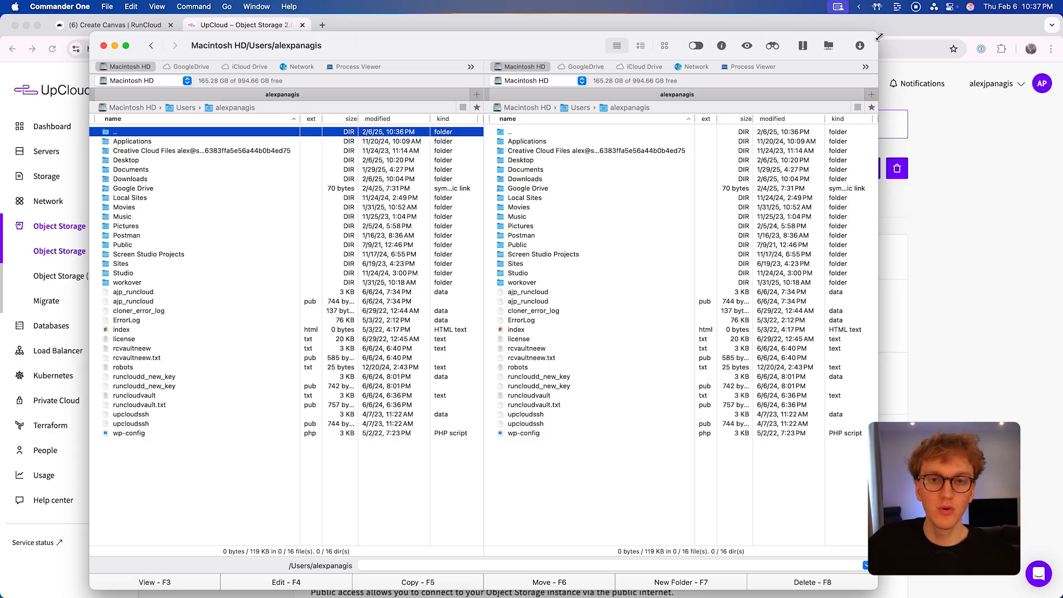
left_click_drag(877, 32, 849, 109)
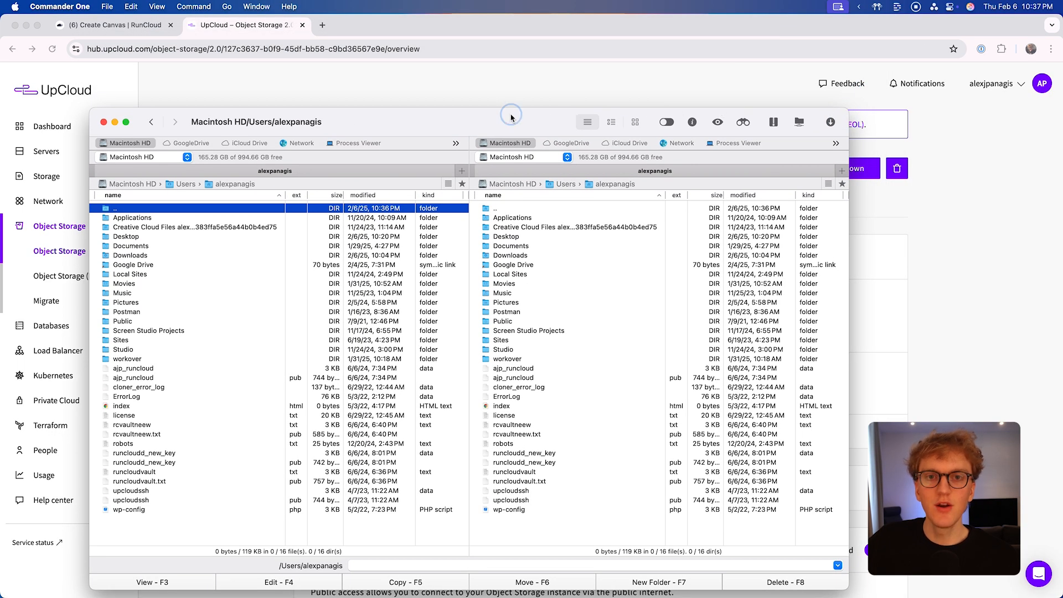
left_click_drag(515, 115, 543, 76)
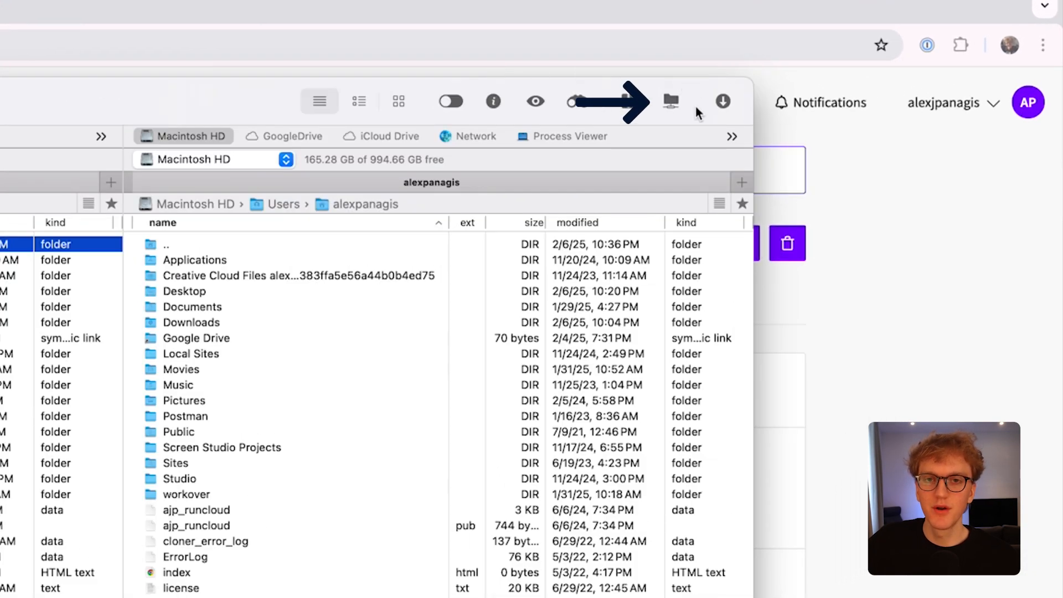
Open the Connections window and choose a new Amazon S3 connection
left_click(668, 111)
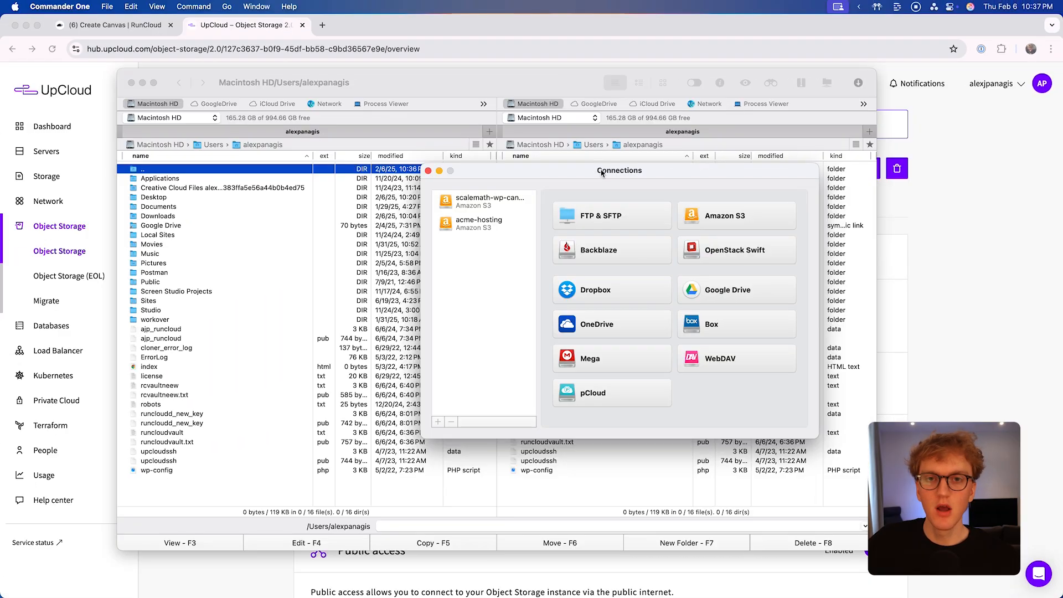
left_click_drag(307, 250, 60, 267)
left_click_drag(458, 183, 449, 183)
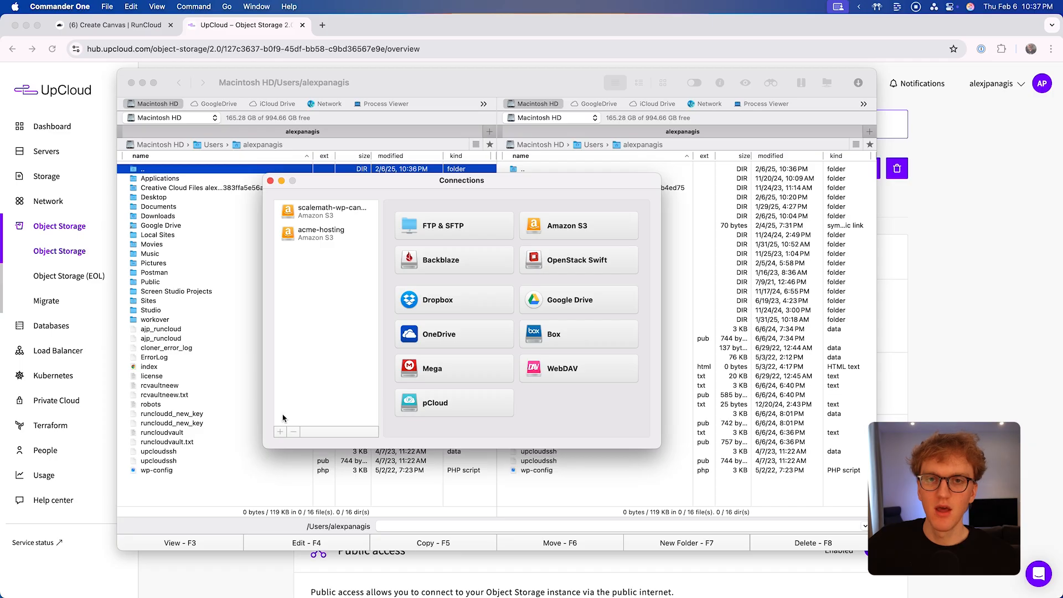
left_click(548, 229)
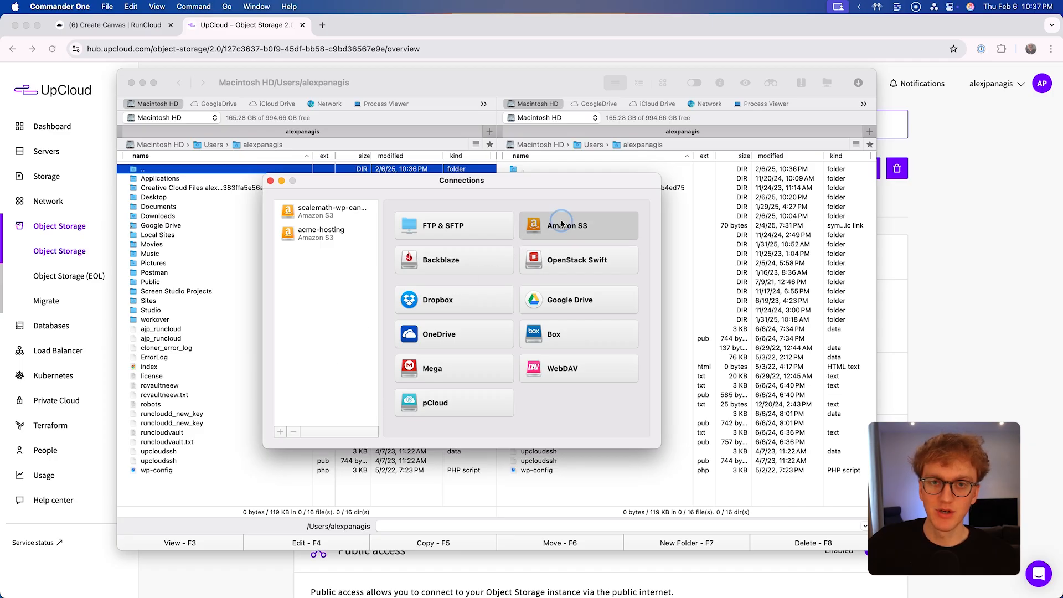
Name the connection 'Acme Hosting WP Demo' and paste the access key from the notes
left_click(469, 246)
type("Acm")
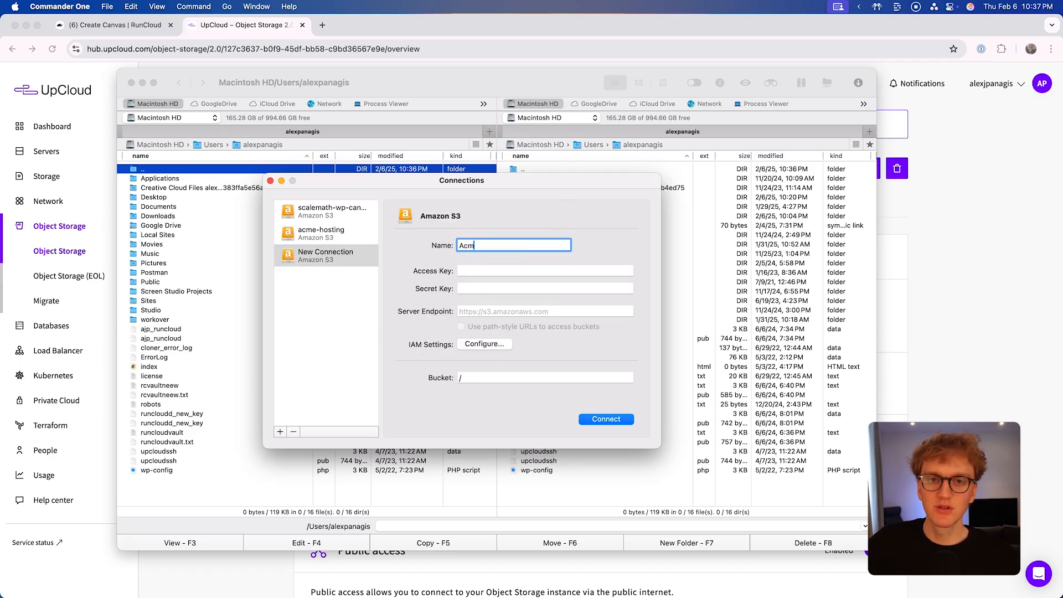
type("e Hosting WP Demo")
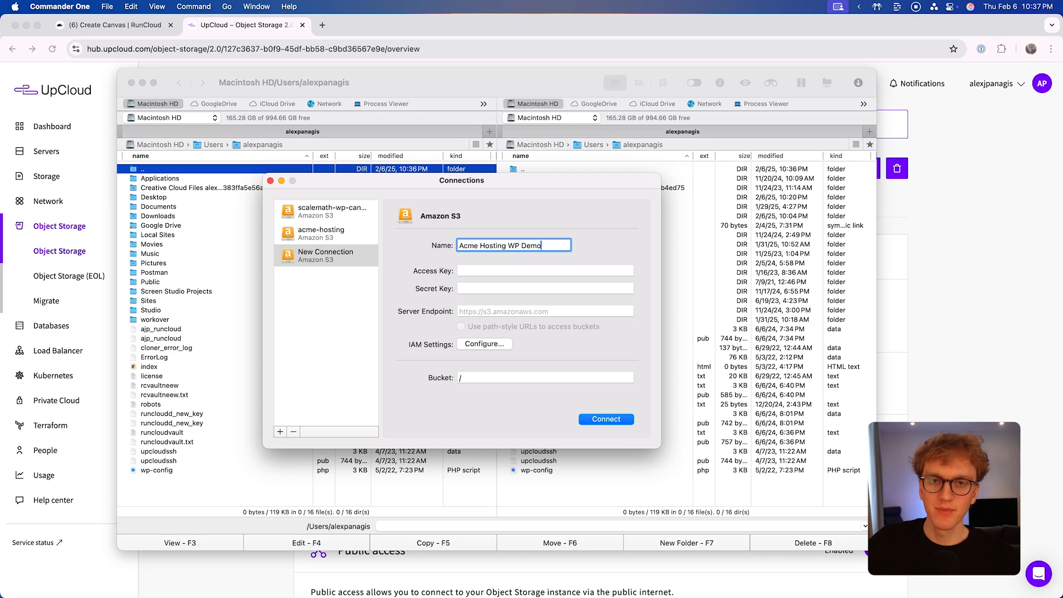
key("Tab")
key("cmd+space")
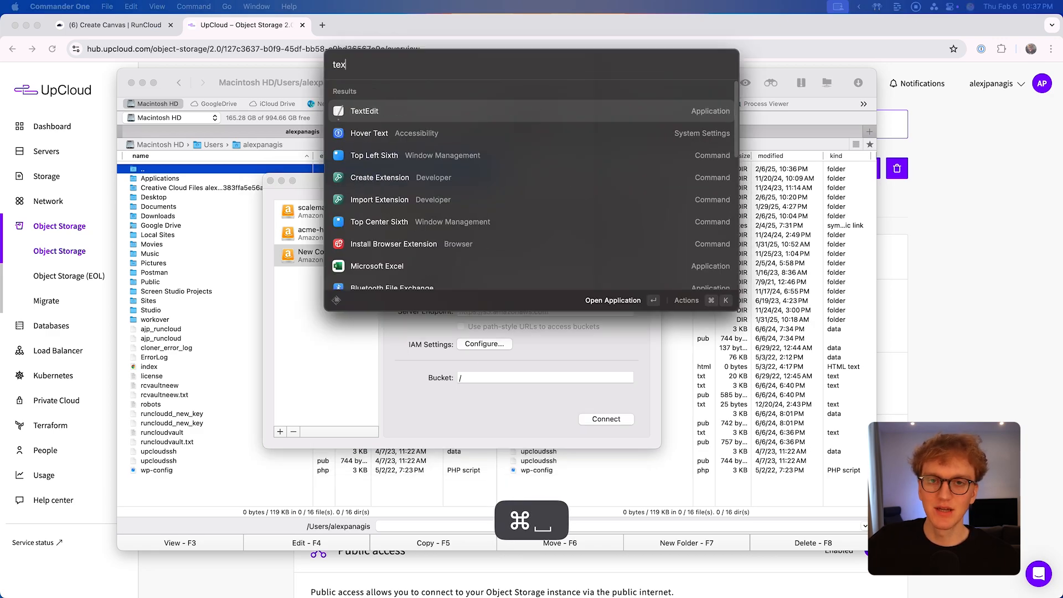
key("Return")
triple_click(172, 95)
key("super+c")
left_click(494, 270)
key("super+v")
Copy the secret key from the notes into the connection
left_click(224, 167)
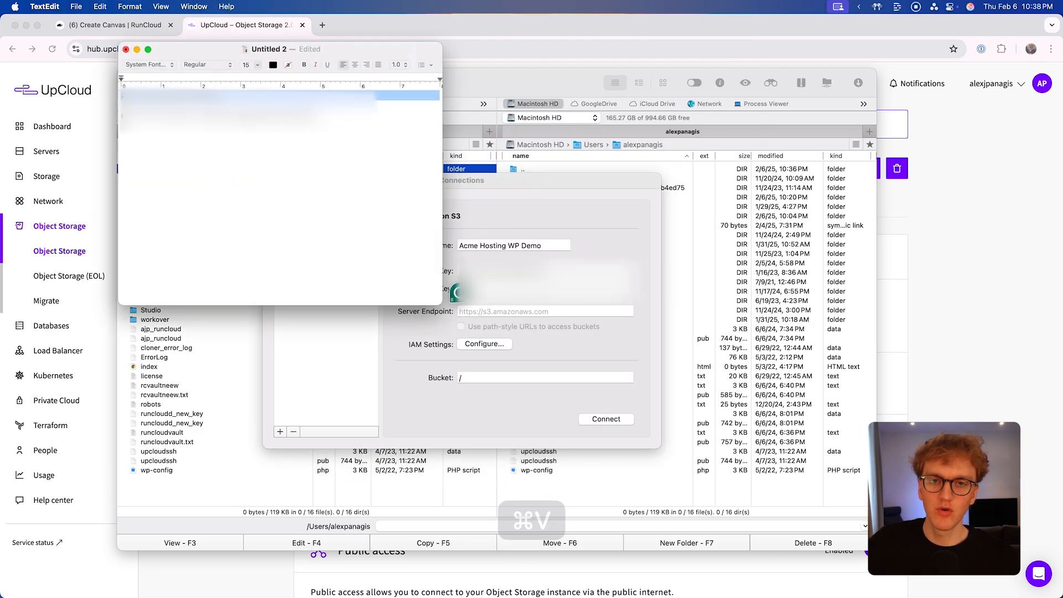
triple_click(210, 115)
key("super+c")
left_click(498, 289)
key("super+v")
Paste the UpCloud S3 endpoint, set the bucket to /wordpress, and connect
left_click(945, 291)
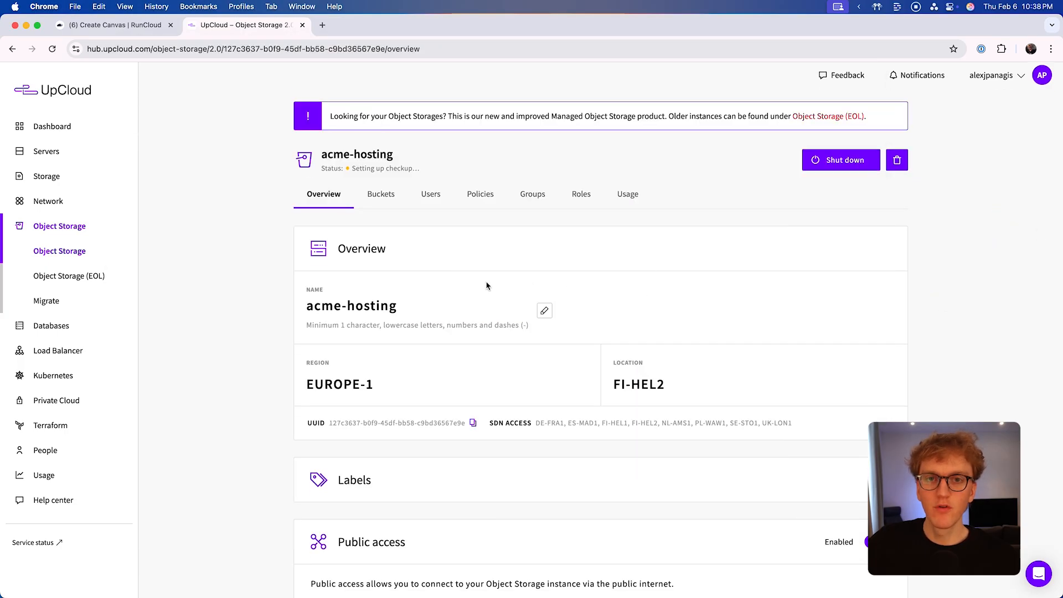
scroll(399, 221, "down", 6)
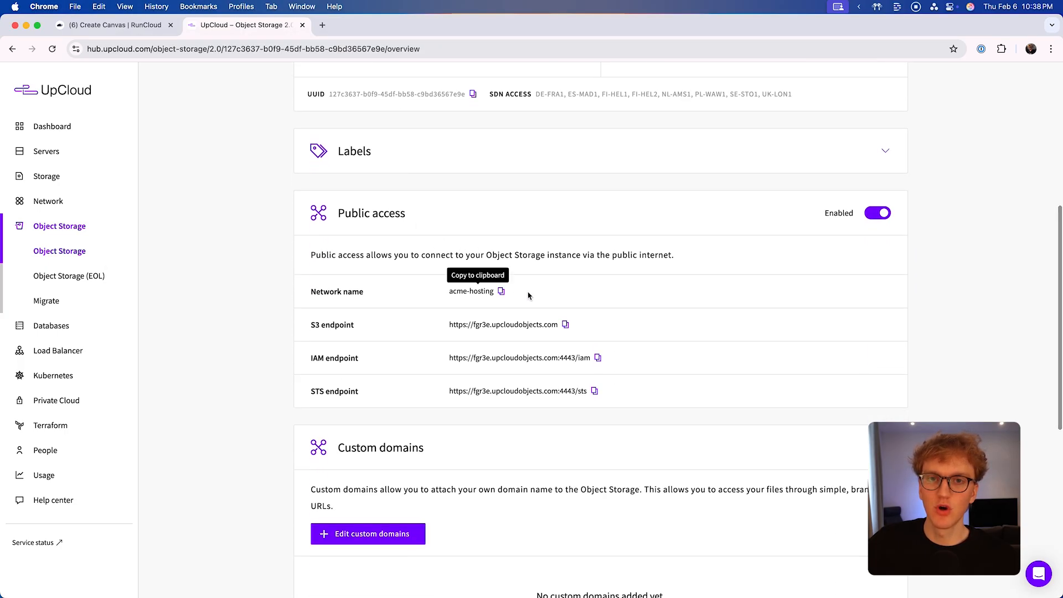
left_click(565, 325)
key("super+Tab")
key("super+v")
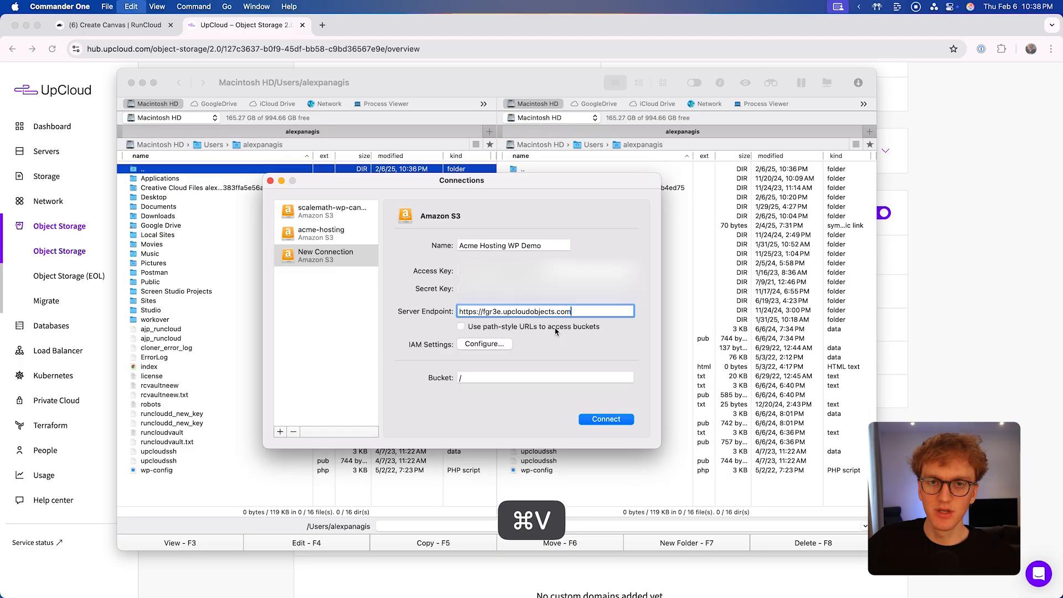
left_click(496, 377)
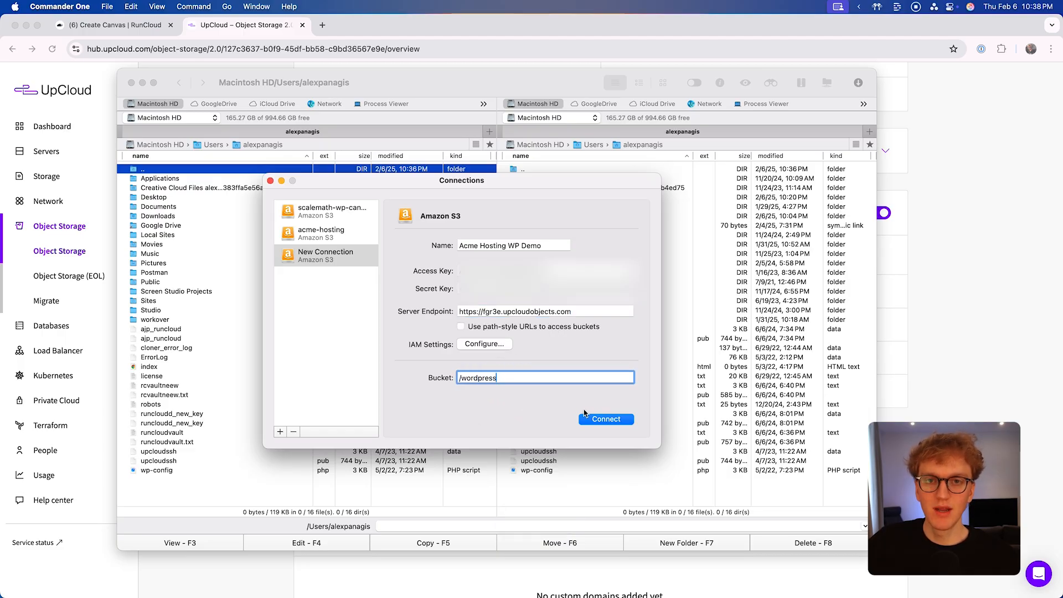
left_click(606, 419)
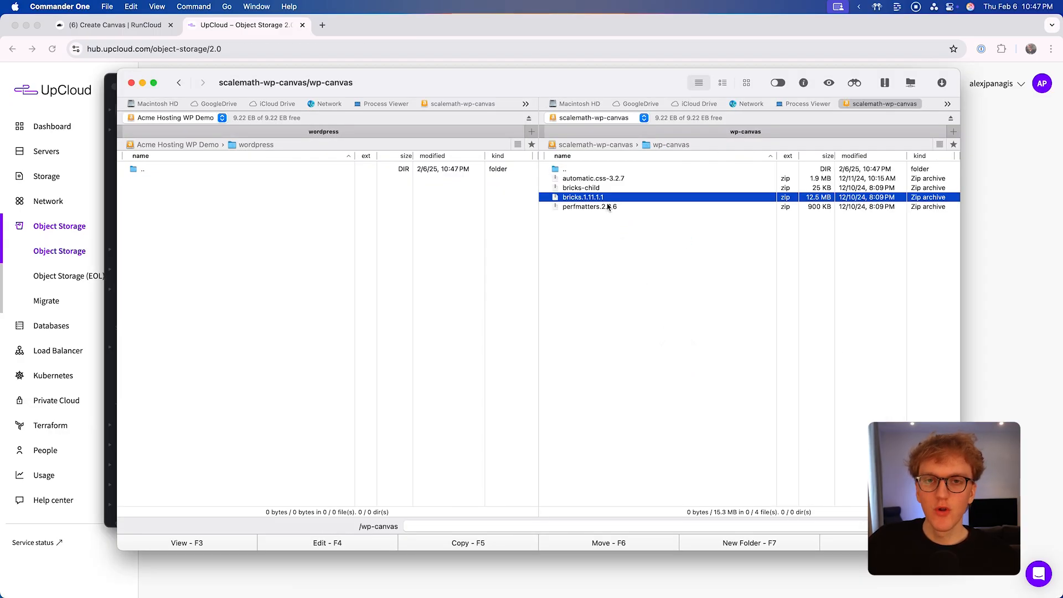
Copy the four zips, including perfmatters, bricks and bricks-child, from wp-canvas into the wordpress bucket
left_click(610, 208)
left_click(616, 178, "shift")
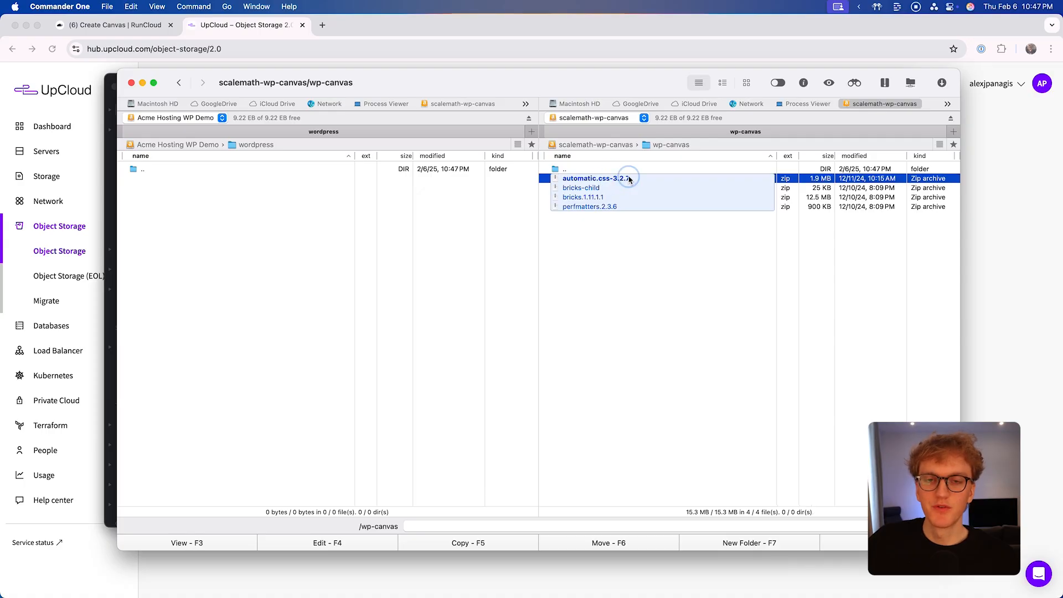
left_click_drag(626, 178, 231, 260)
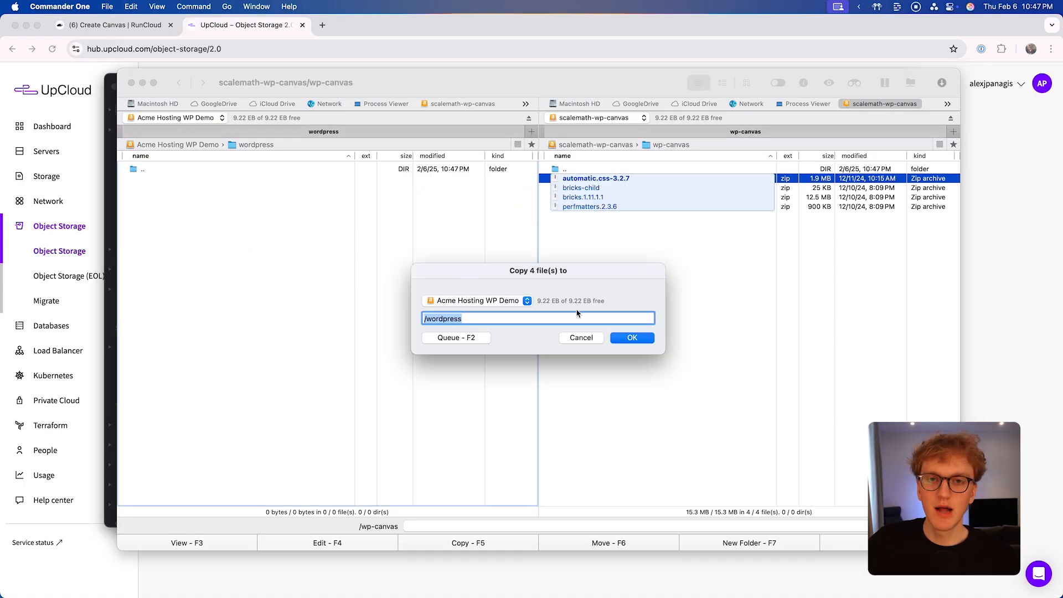
left_click(625, 337)
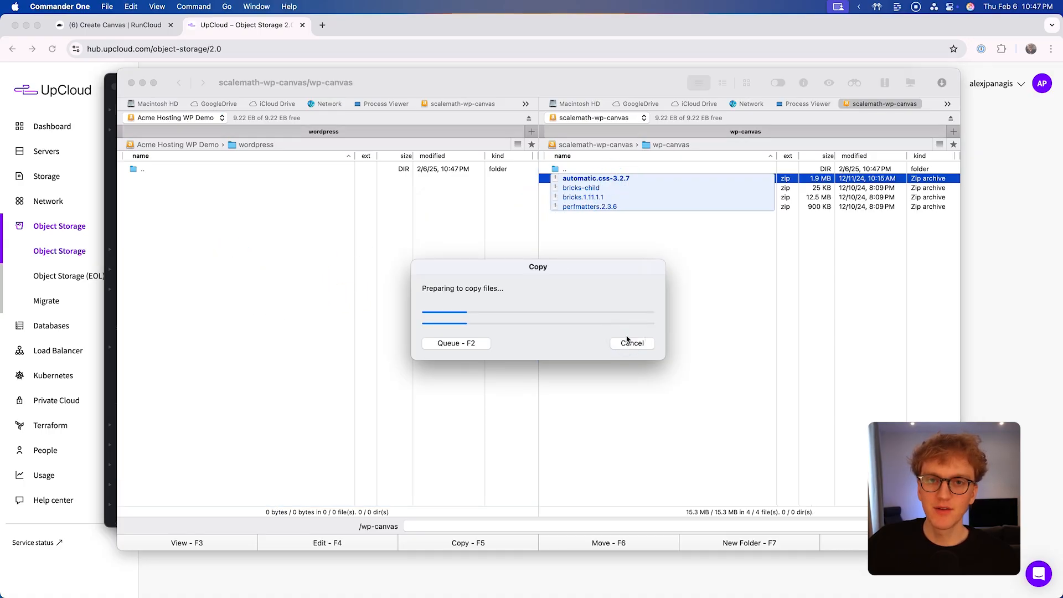
left_click(280, 269)
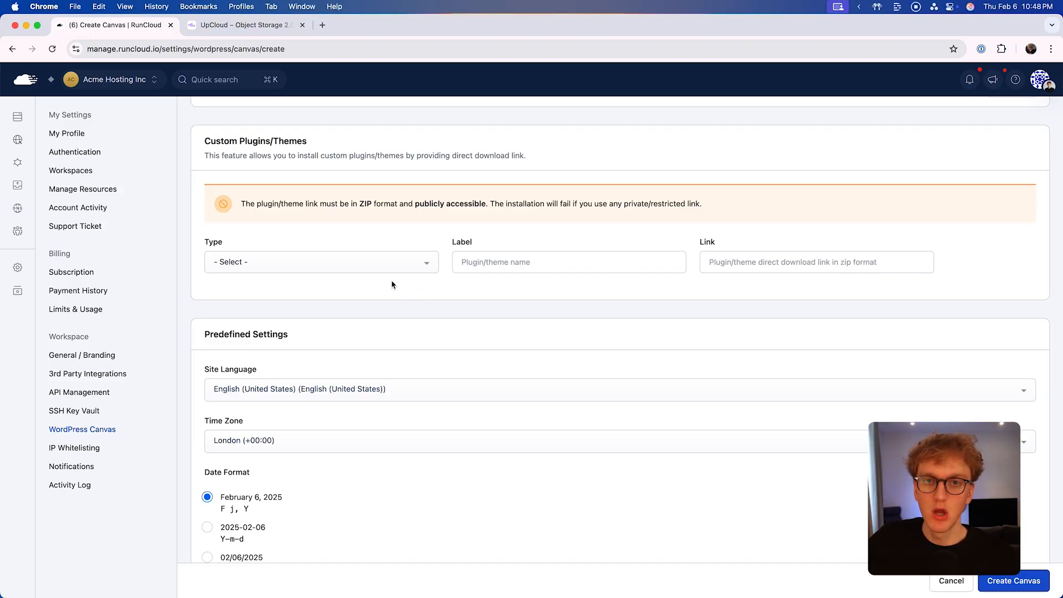
Add a Plugin row labelled 'Automatic CSS' linked to the automatic.css archive in the bucket
left_click(390, 265)
left_click(388, 293)
left_click(497, 267)
type("Automatic CSS")
key("Tab")
key("super+Tab")
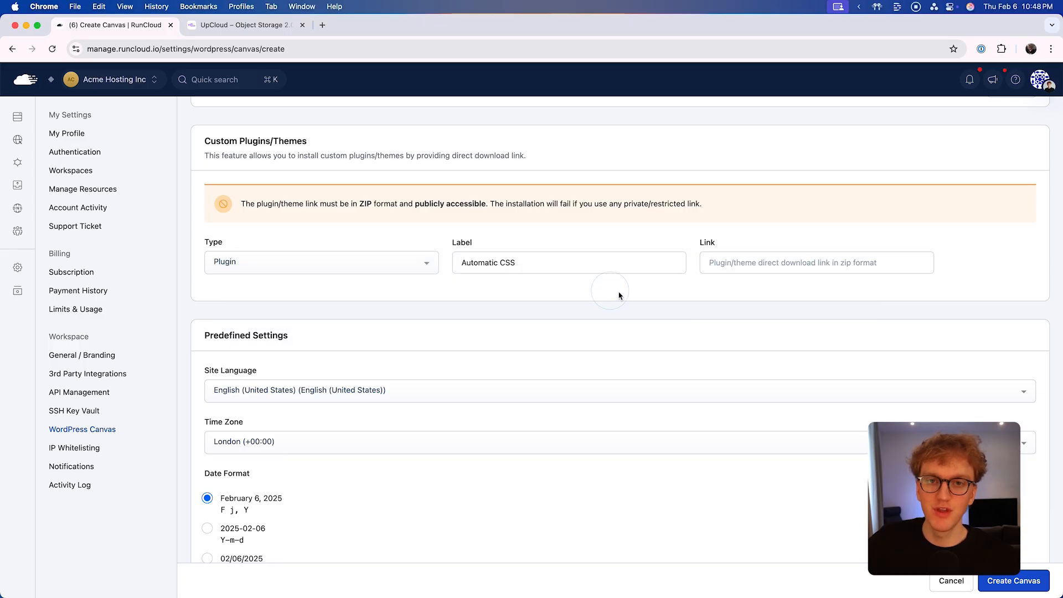
key("super+Tab")
right_click(183, 178)
left_click(230, 194)
key("super+Tab")
key("super+v")
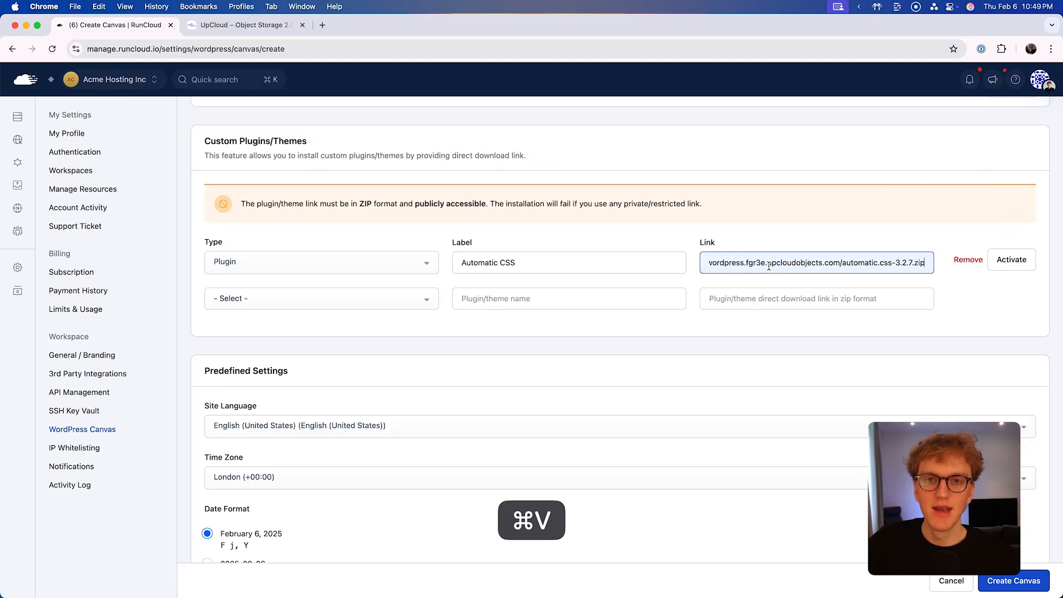
Add a Theme row labelled 'Bricks Child' linked to the bricks-child archive's public link
left_click(396, 298)
left_click(402, 349)
left_click(516, 299)
type("Bricks Child")
key("Tab")
key("super+Tab")
right_click(162, 187)
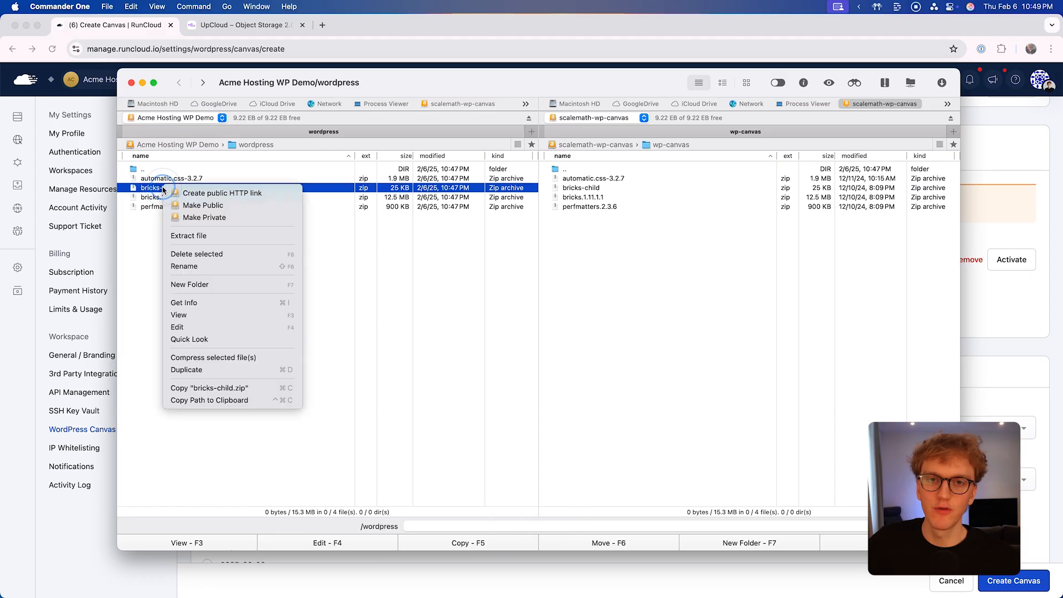
left_click(213, 193)
key("super+Tab")
type("https://wordpress.fgr3e.upcloudobjects.com/bricks-child.zip")
Add a Theme row labelled 'Bricks Main' linked to the bricks.1.11.1.1 archive
left_click(362, 336)
left_click(356, 384)
type("Bricks Main")
key("Tab")
key("super+Tab")
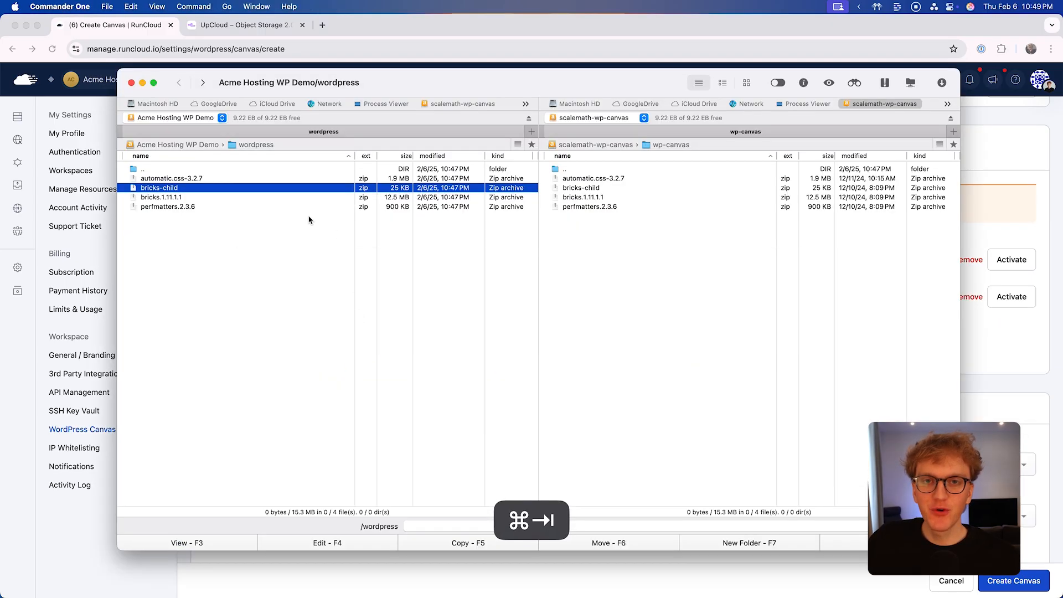
right_click(287, 196)
left_click(337, 204)
key("super+Tab")
type("https://wordpress.fgr3e.upcloudobjects.com/bricks.1.11.1.1.zip")
Add a Plugin row for Perfmatters linked to the perfmatters archive in the bucket
left_click(375, 375)
left_click(365, 403)
key("super+Tab")
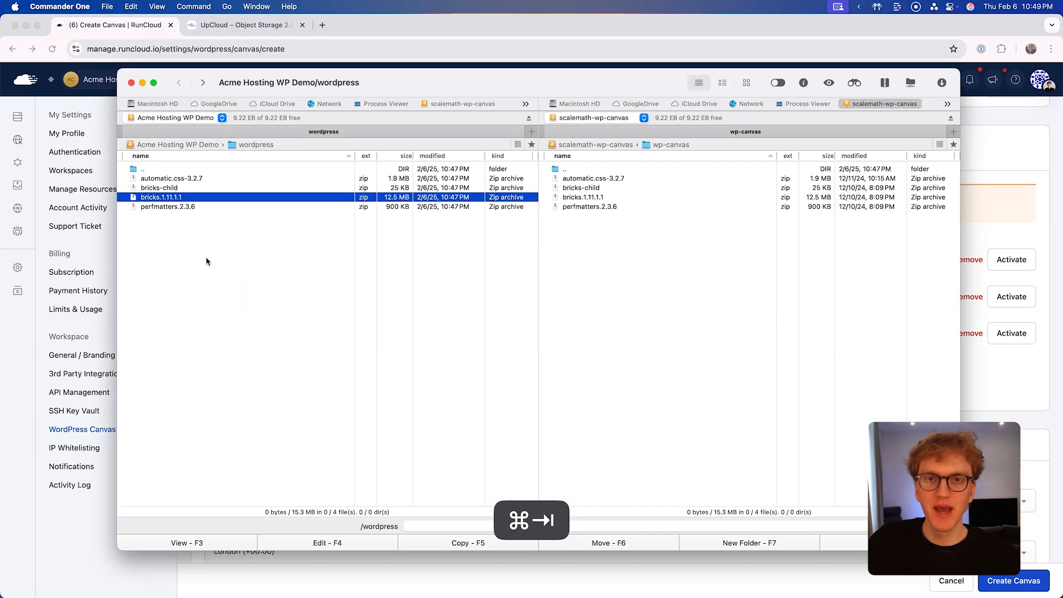
right_click(194, 206)
left_click(244, 213)
key("super+Tab")
type("atters")
key("Tab")
key("cmd+v")
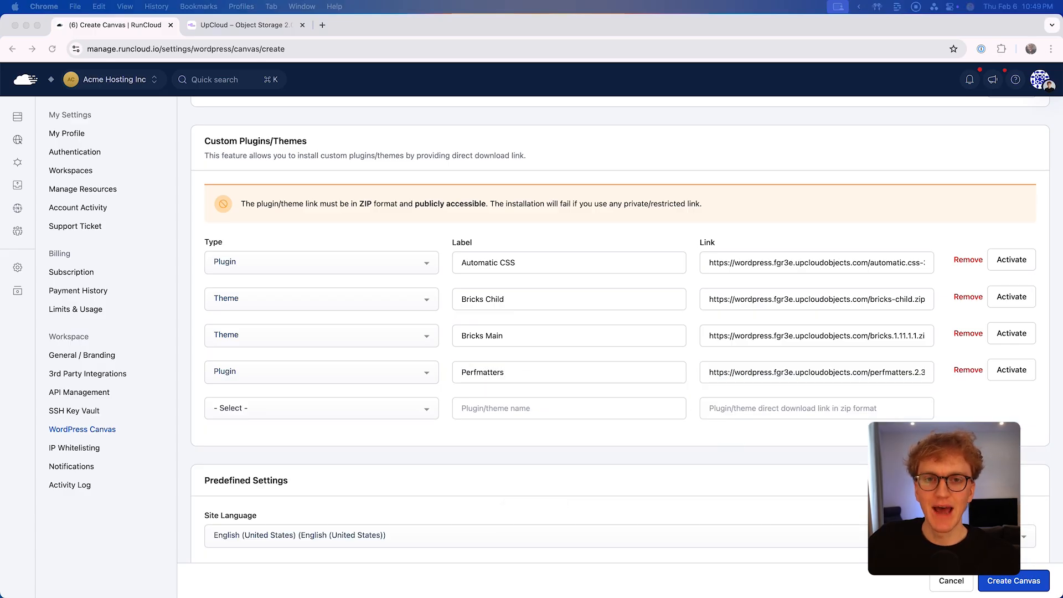
Activate the Automatic CSS, Bricks Child, Bricks Main and Perfmatters entries
left_click(890, 425)
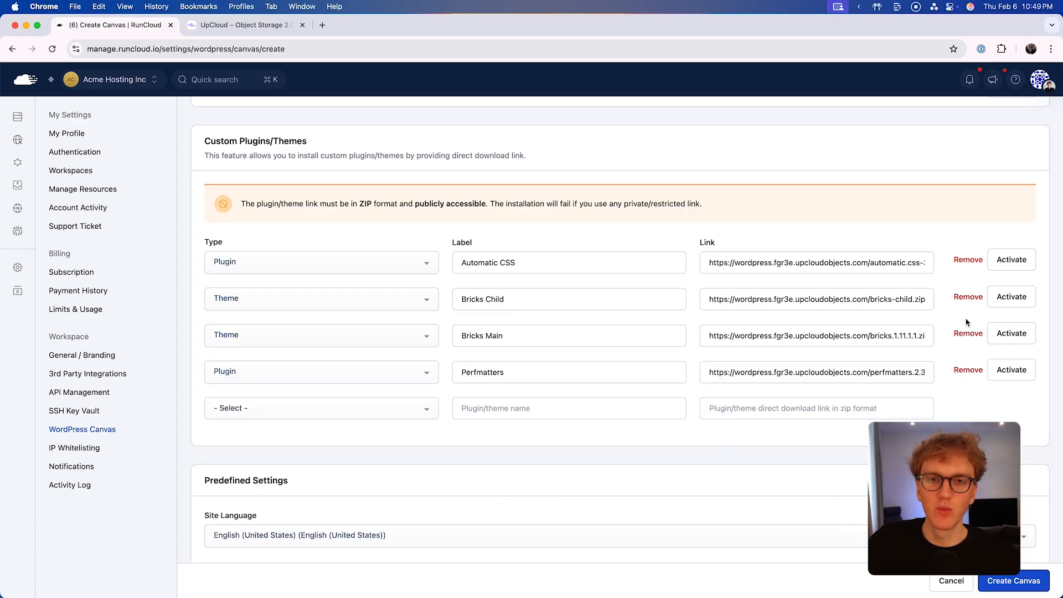
left_click(1009, 264)
left_click(1008, 296)
left_click(1007, 334)
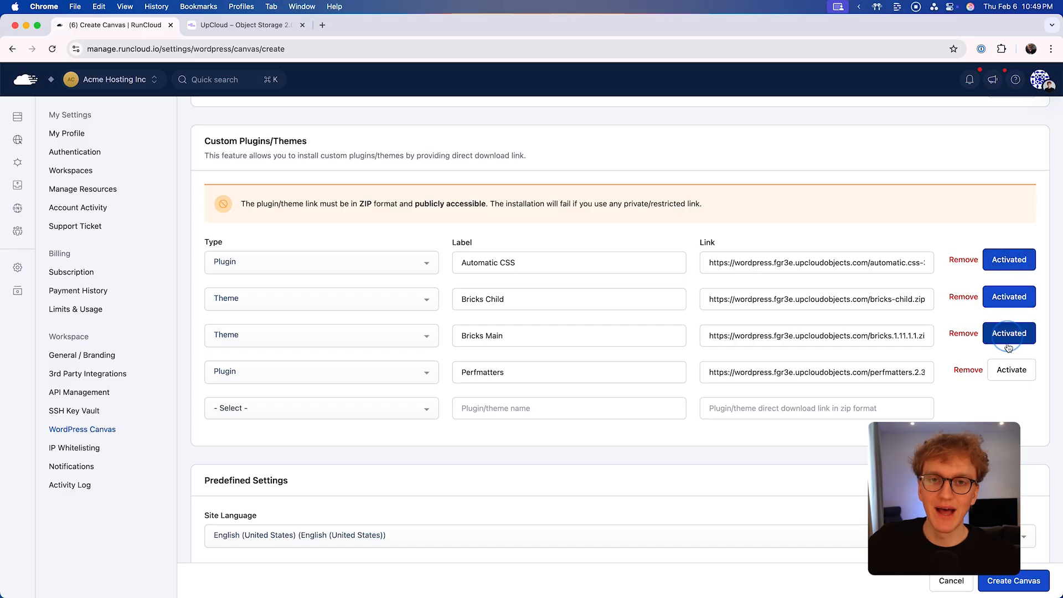
left_click(1007, 374)
Set a custom permalink prefixed with 'blog' (blog/%postname%/) and create the Acme Hosting Client Starter canvas
scroll(1006, 374, "down", 5)
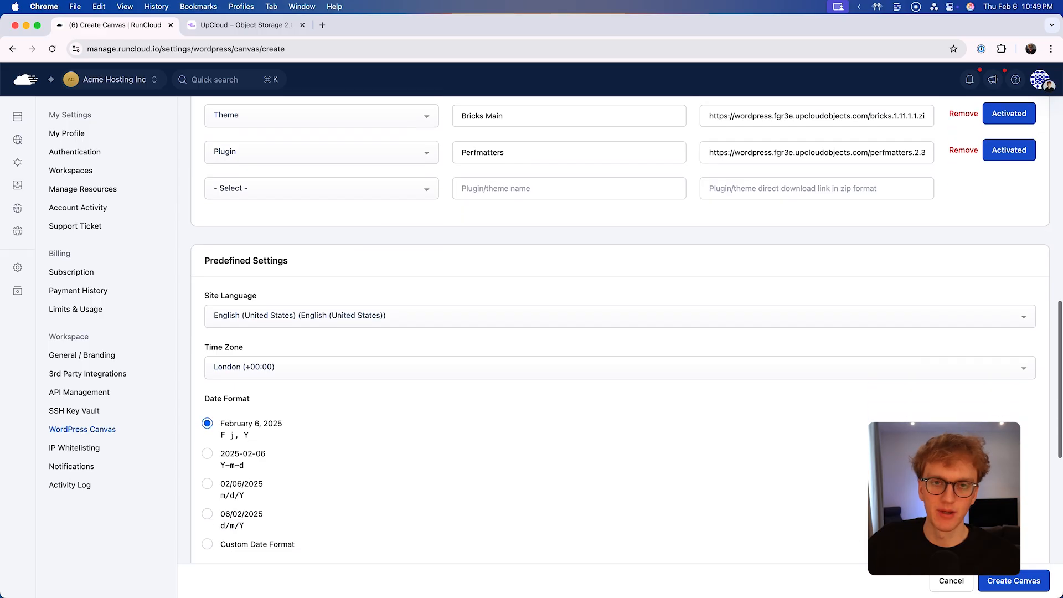
scroll(626, 330, "down", 1)
scroll(465, 280, "down", 2)
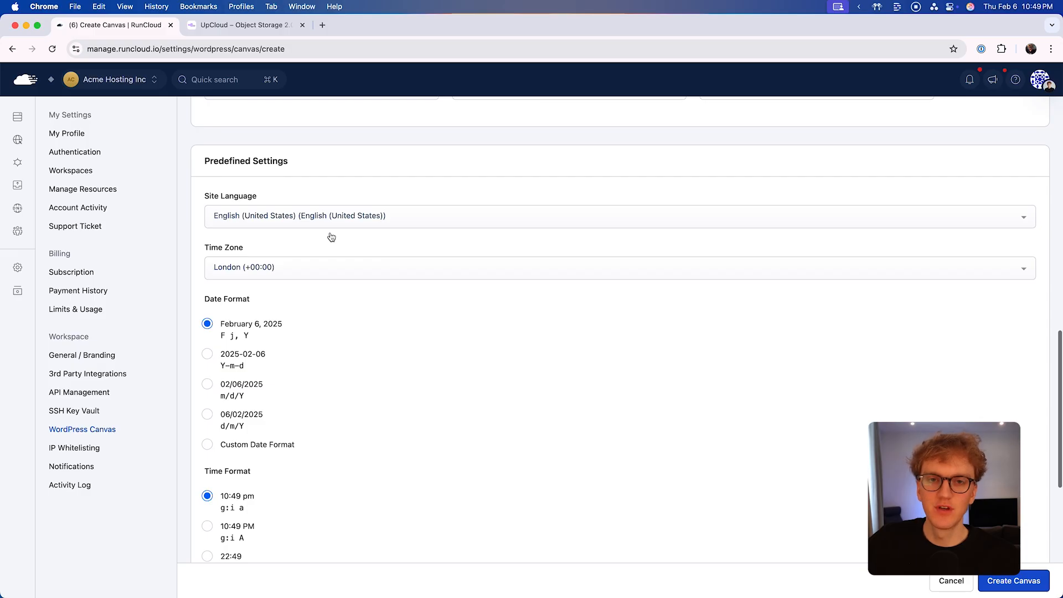
scroll(331, 237, "down", 3)
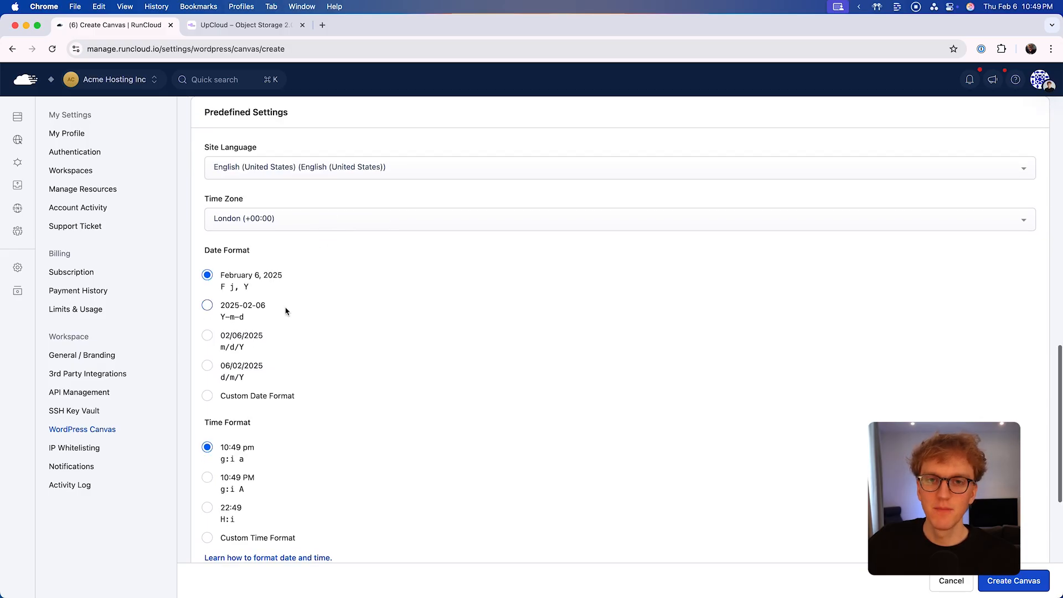
scroll(285, 311, "down", 5)
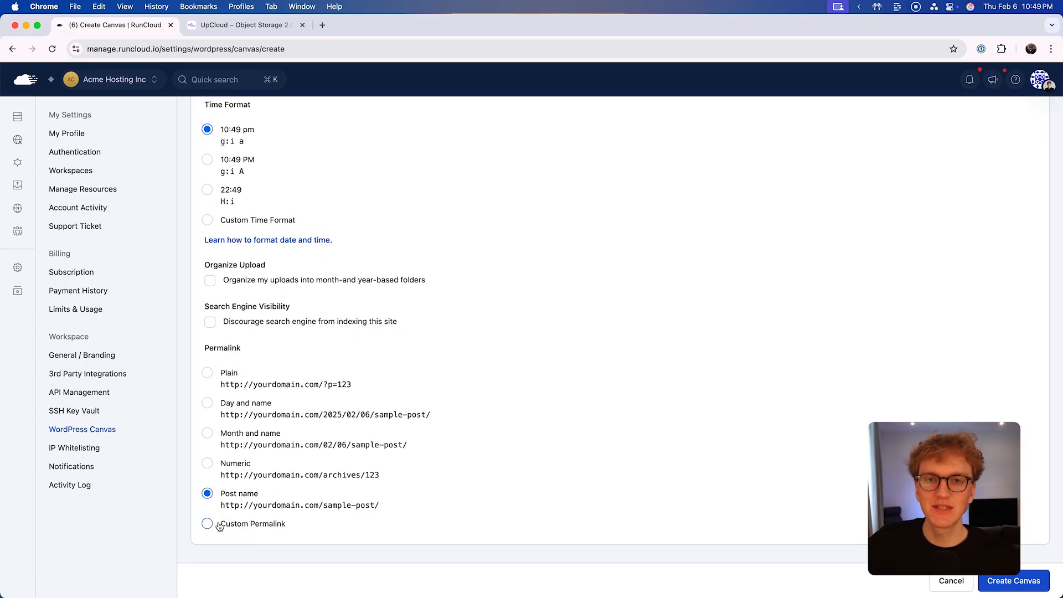
left_click(219, 526)
scroll(218, 519, "down", 2)
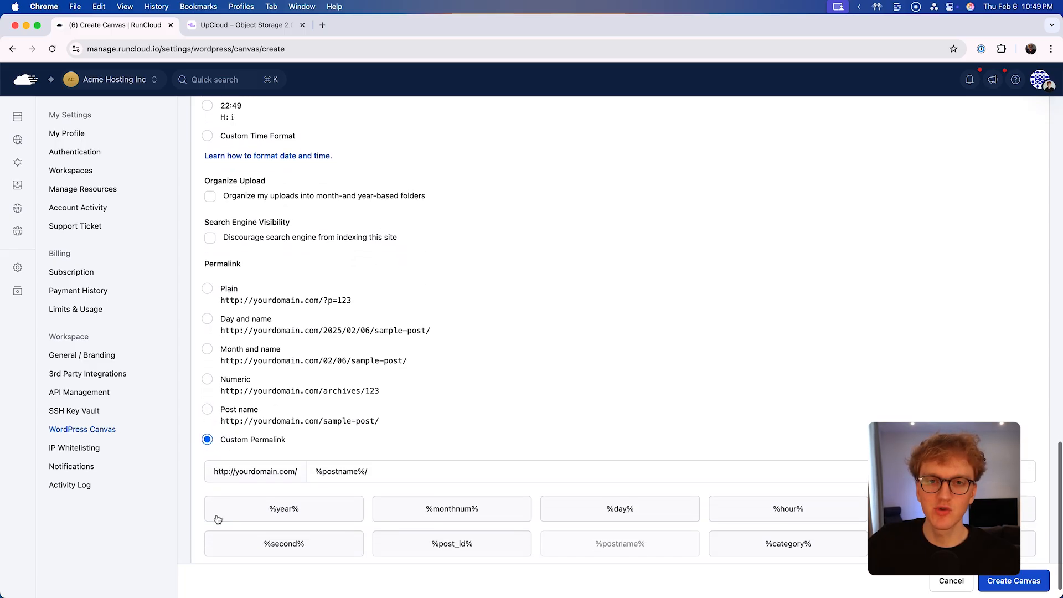
left_click(310, 471)
type("blog/")
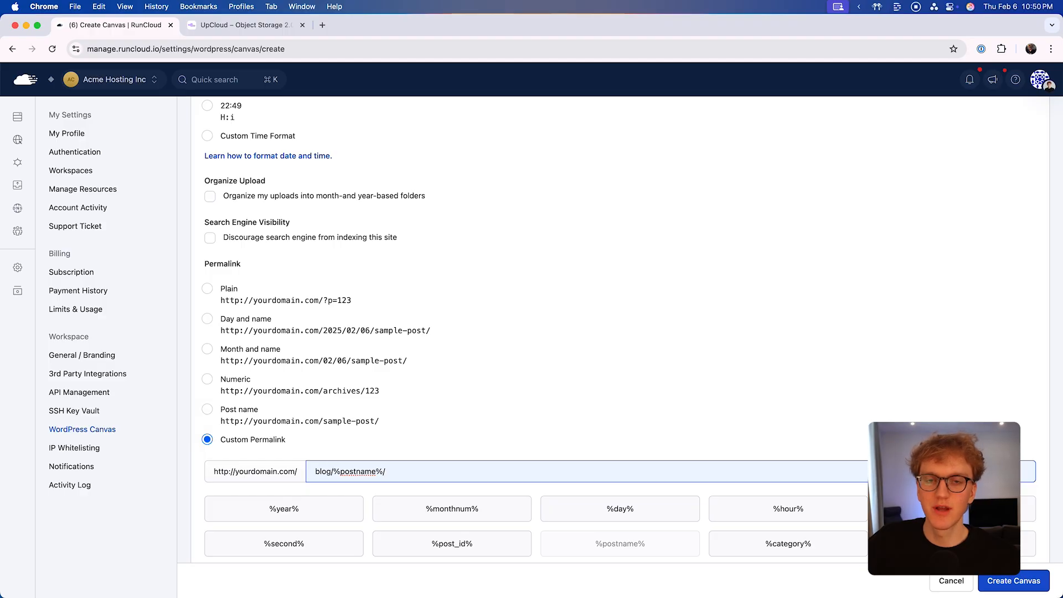
scroll(830, 520, "down", 1)
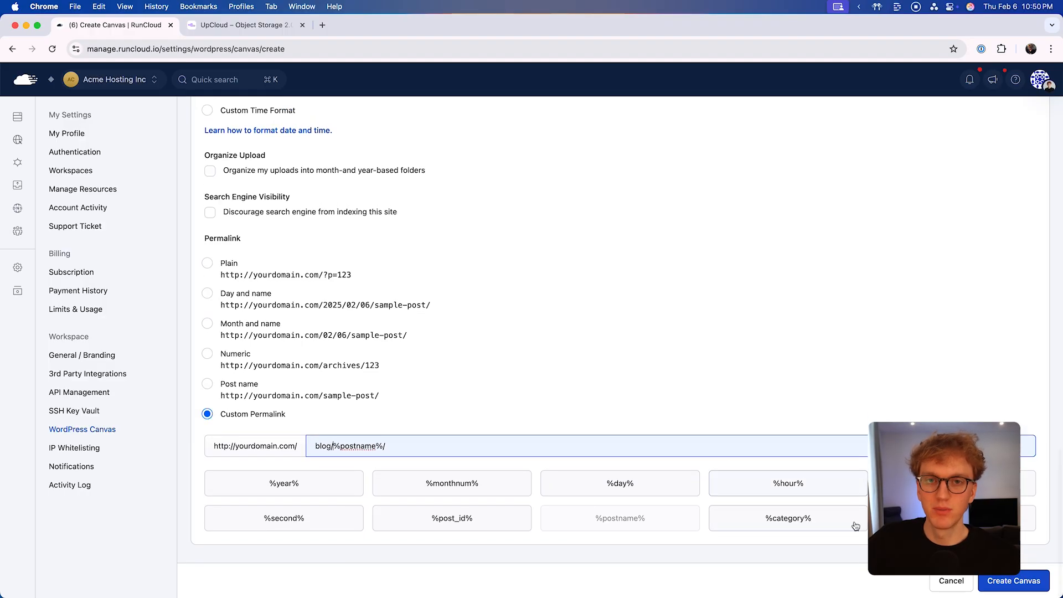
left_click(1001, 581)
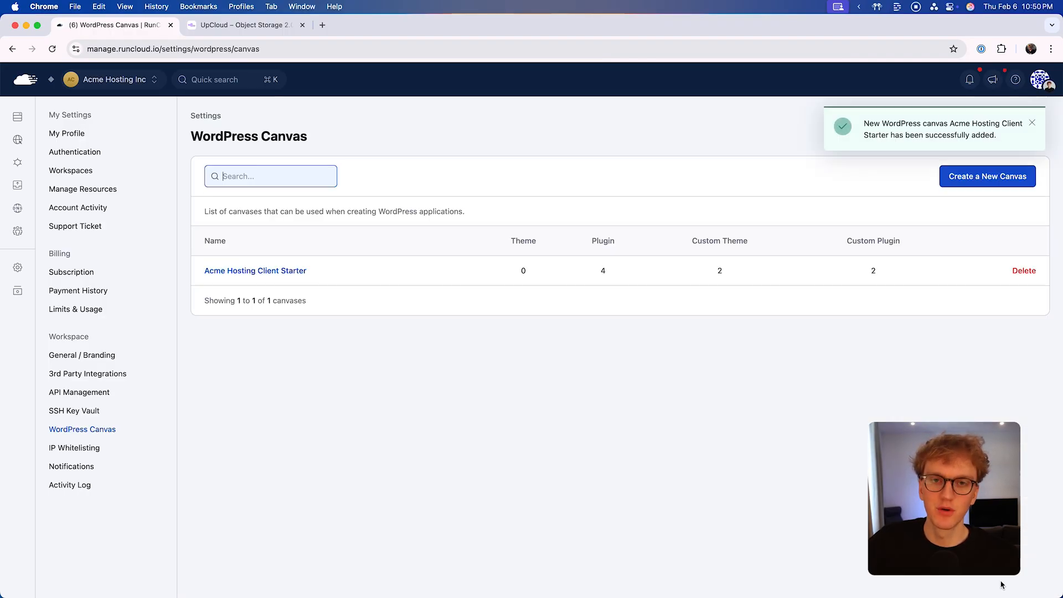